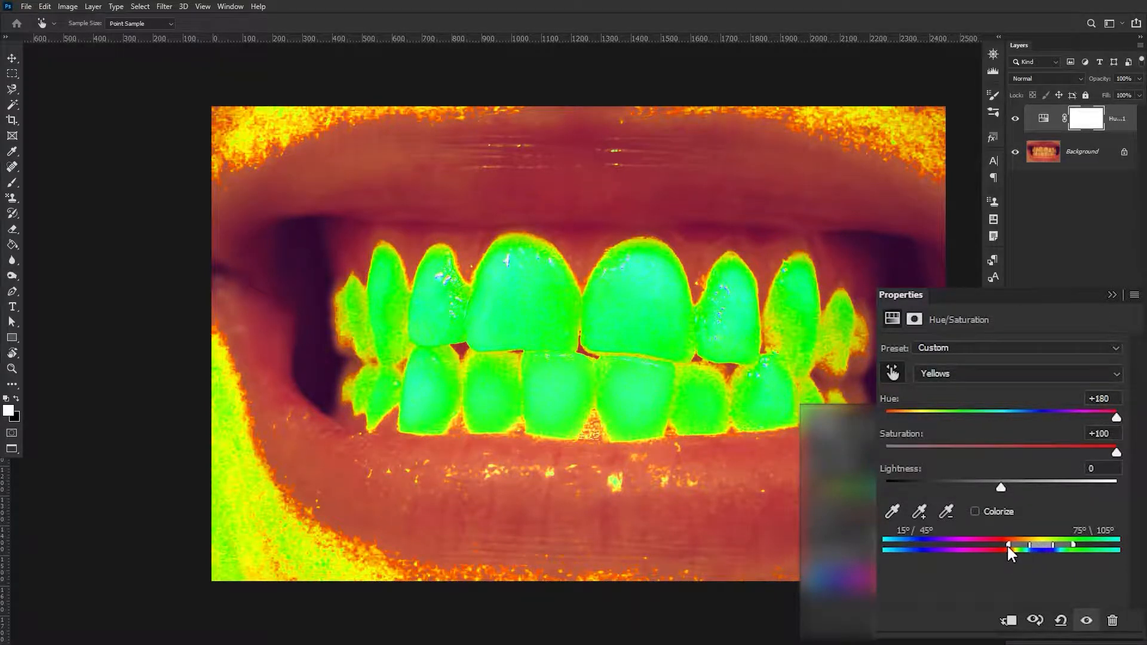
# Narrow the Yellows range of the Hue/Saturation adjustment to 20°/54° and 77°\84° so it targets the teeth
pyautogui.moveTo(1007, 546); pyautogui.dragTo(1055, 545)
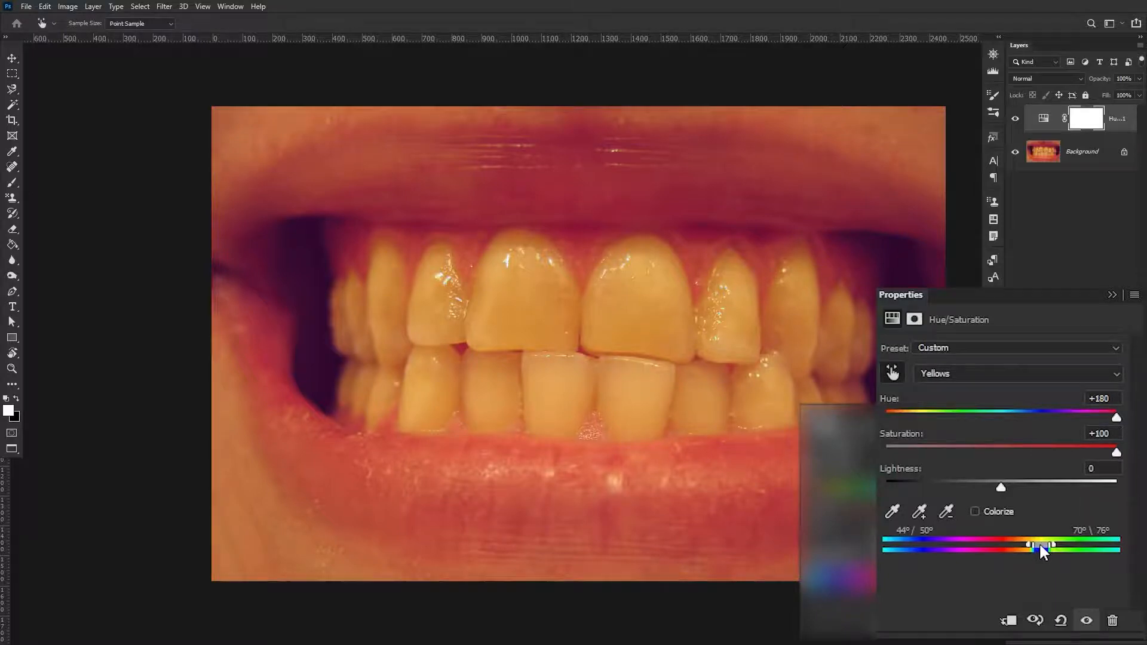
pyautogui.moveTo(1040, 545)
pyautogui.mouseDown()
pyautogui.moveTo(1014, 544)
pyautogui.moveTo(1024, 544)
pyautogui.mouseUp()
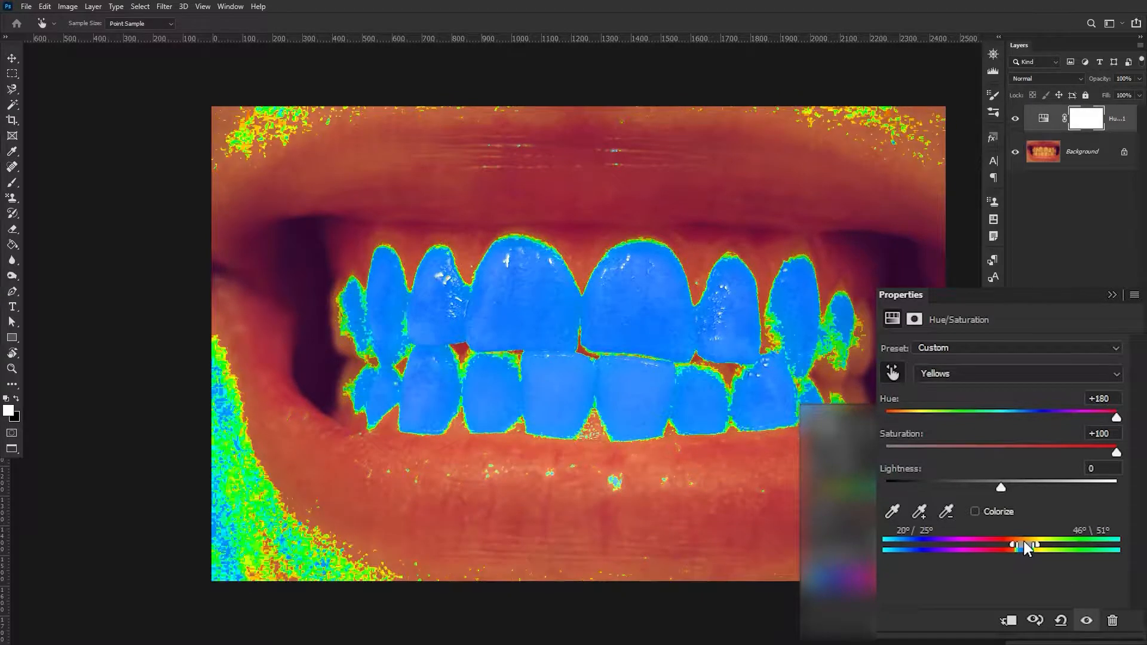
pyautogui.moveTo(1039, 544)
pyautogui.mouseDown()
pyautogui.moveTo(1056, 545)
pyautogui.moveTo(1045, 544)
pyautogui.mouseUp()
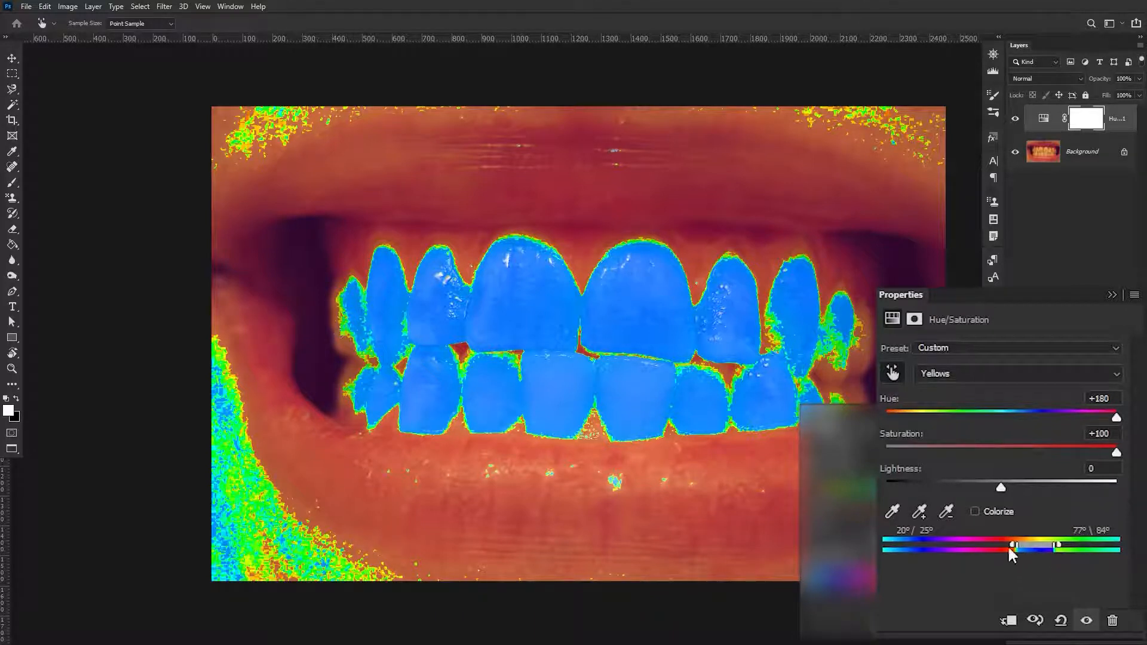
pyautogui.moveTo(1012, 545); pyautogui.dragTo(1013, 544)
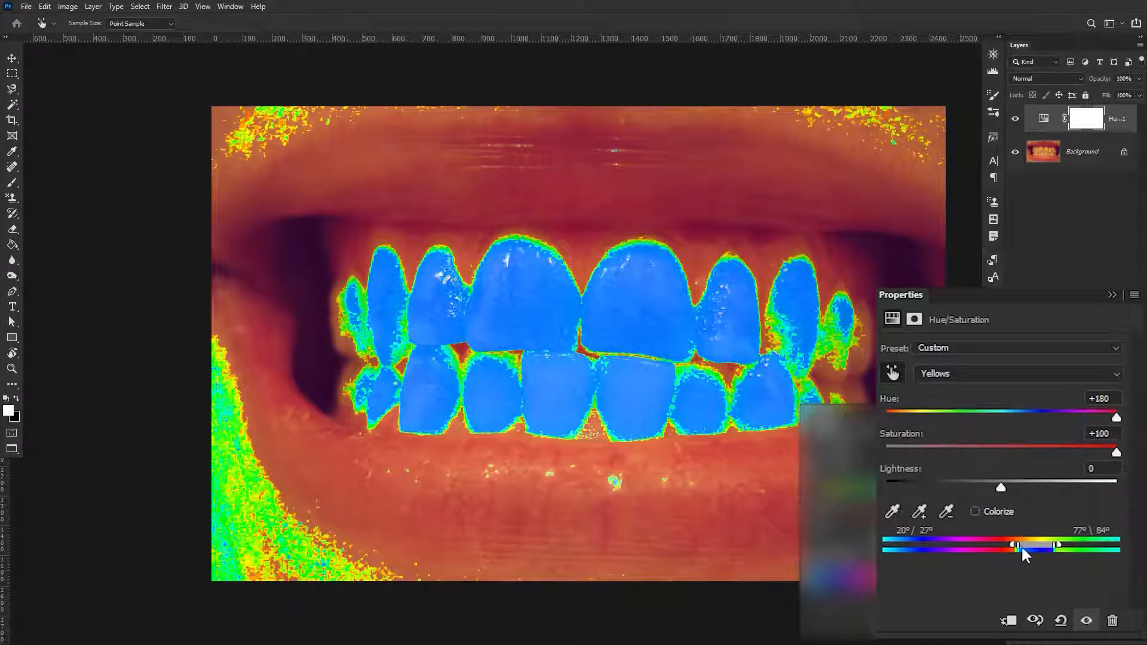
pyautogui.moveTo(1017, 544); pyautogui.dragTo(1037, 545)
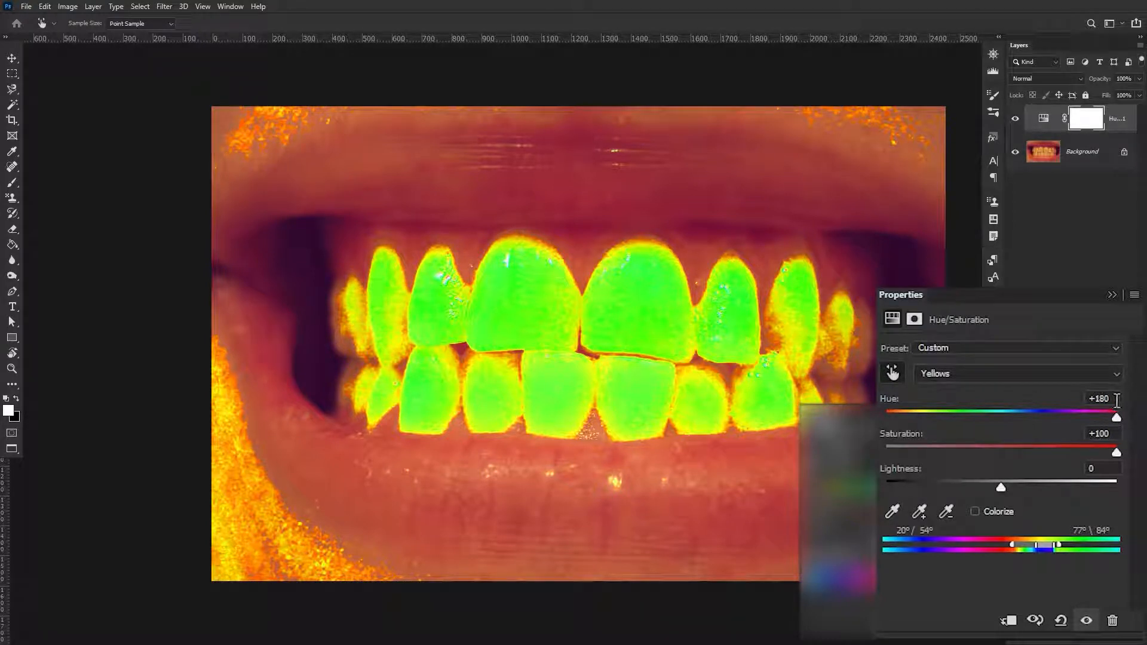
# Set the Yellows hue to 0, saturation to -87 and lightness to about +56, then close the adjustment's properties
pyautogui.write('0')
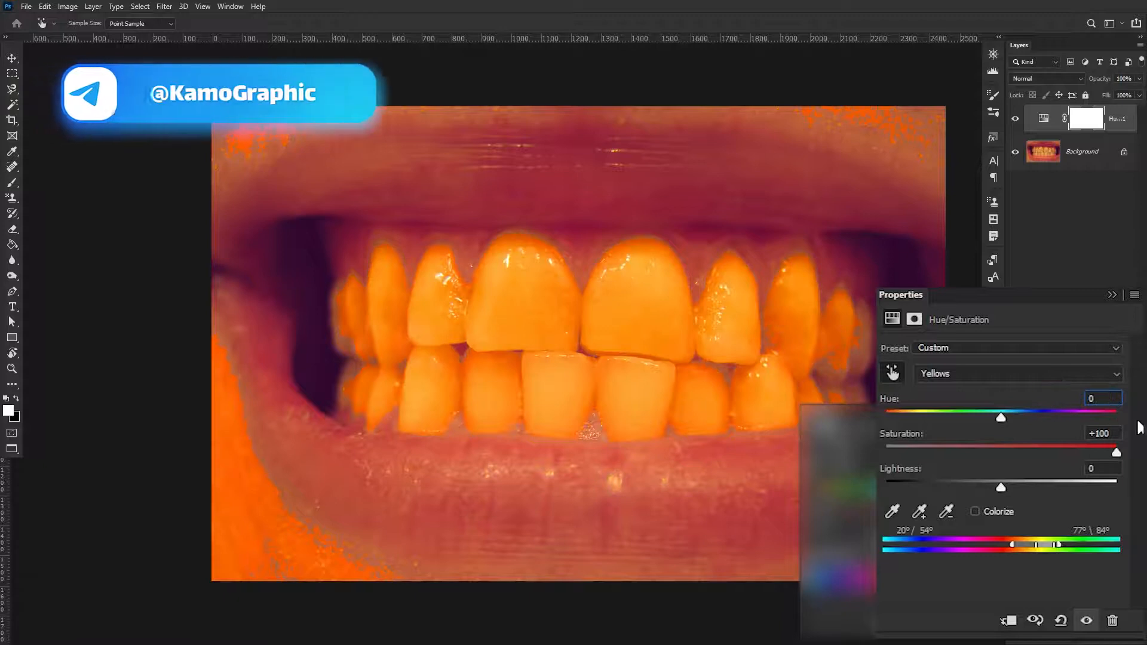
pyautogui.moveTo(1116, 455); pyautogui.dragTo(900, 454)
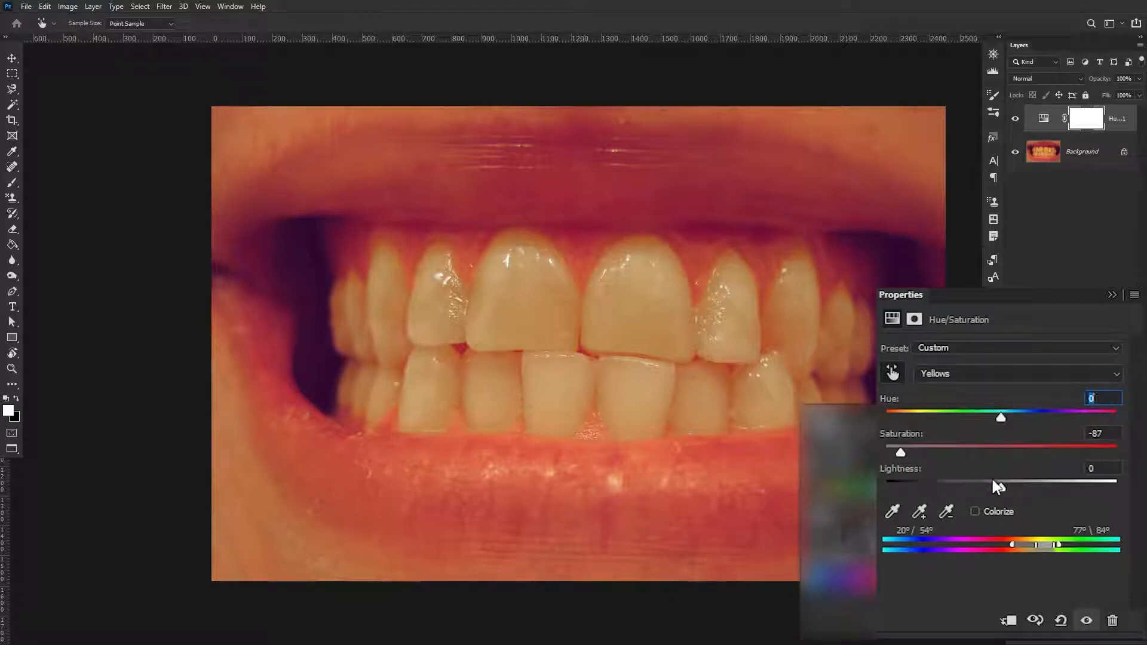
pyautogui.moveTo(1002, 485); pyautogui.dragTo(968, 524)
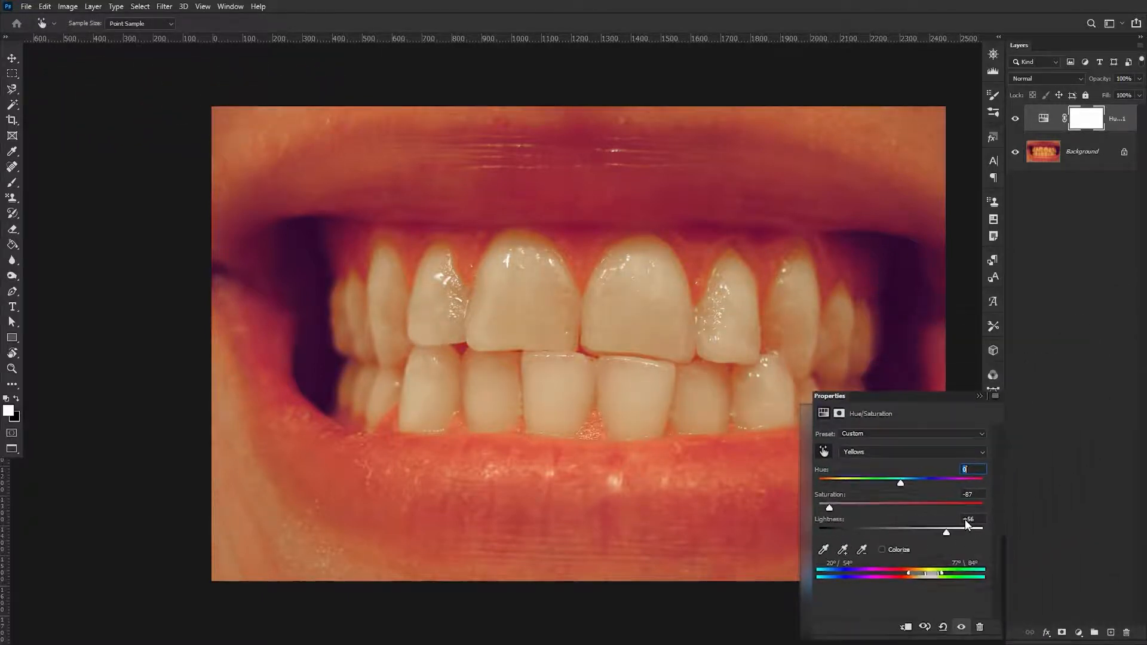
pyautogui.click(960, 411)
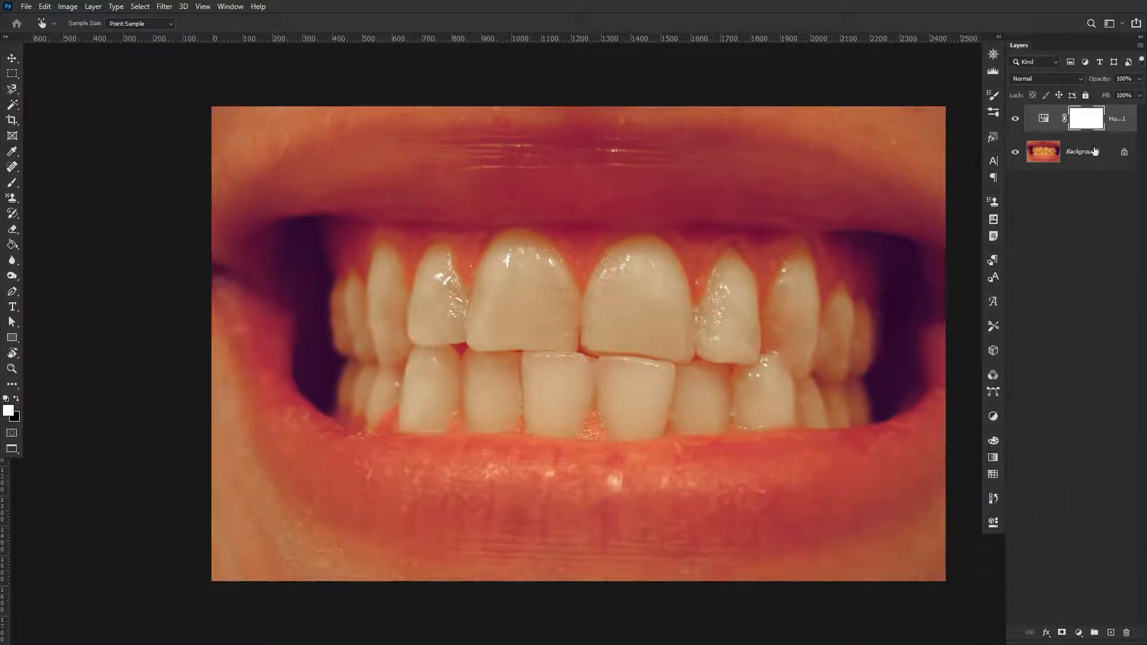
# Lower the Hue/Saturation adjustment layer's opacity to 83%
pyautogui.press('v')
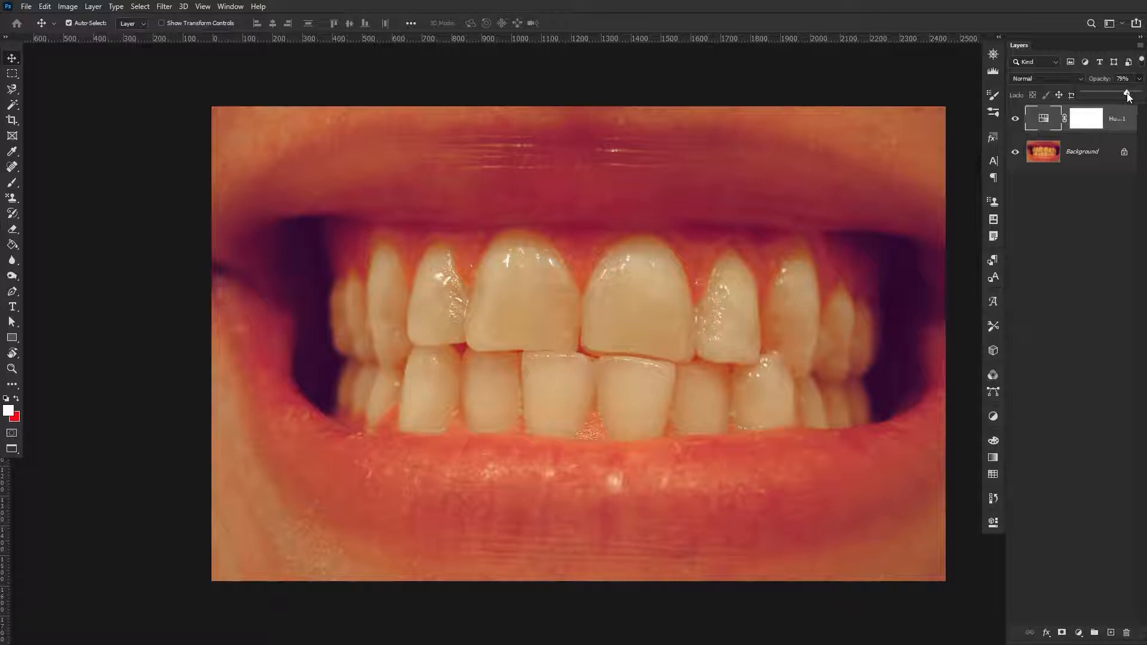
pyautogui.click(1066, 232)
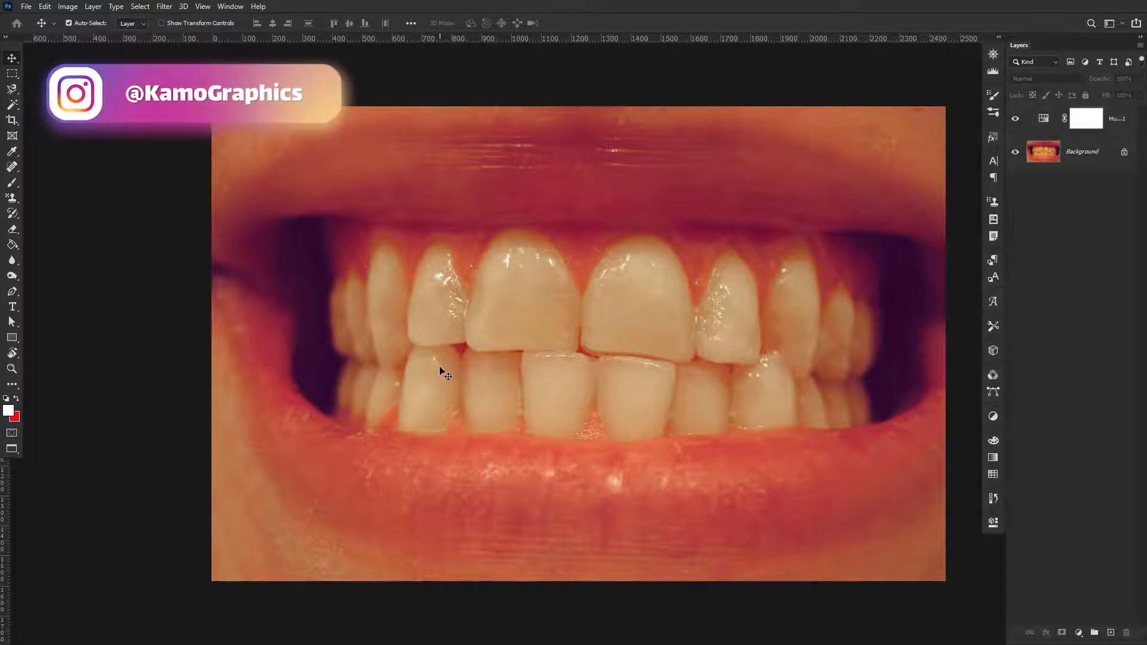
# Select the Hue/Saturation layer's mask and invert it to black to hide the whitening effect
pyautogui.click(1091, 127)
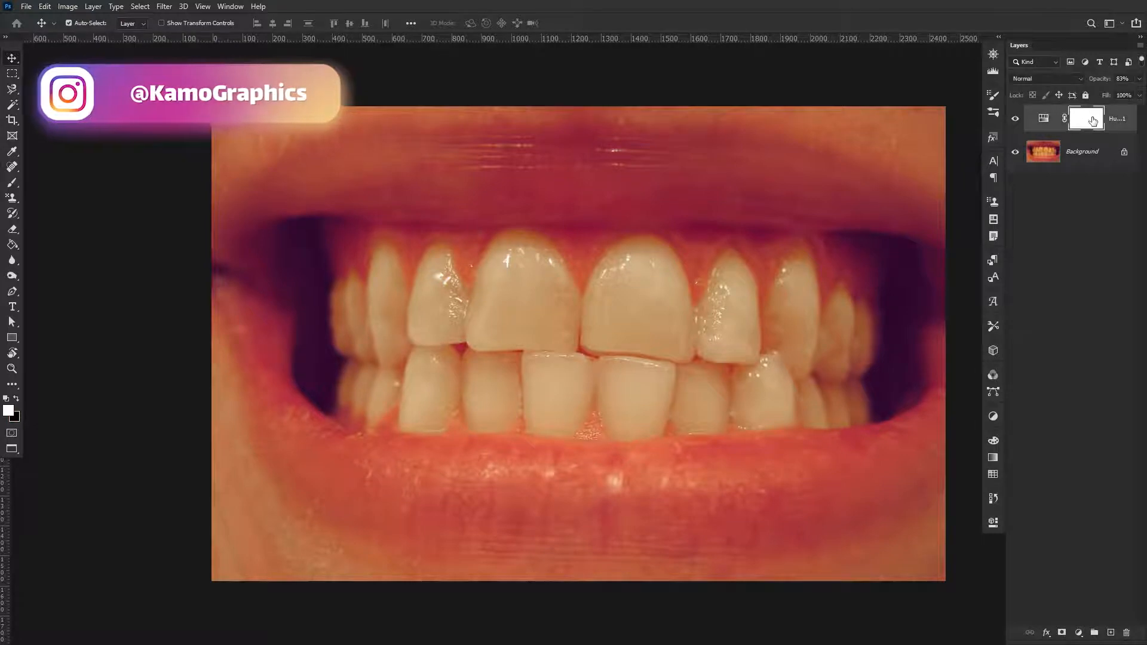
pyautogui.click(66, 7)
pyautogui.moveTo(88, 38)
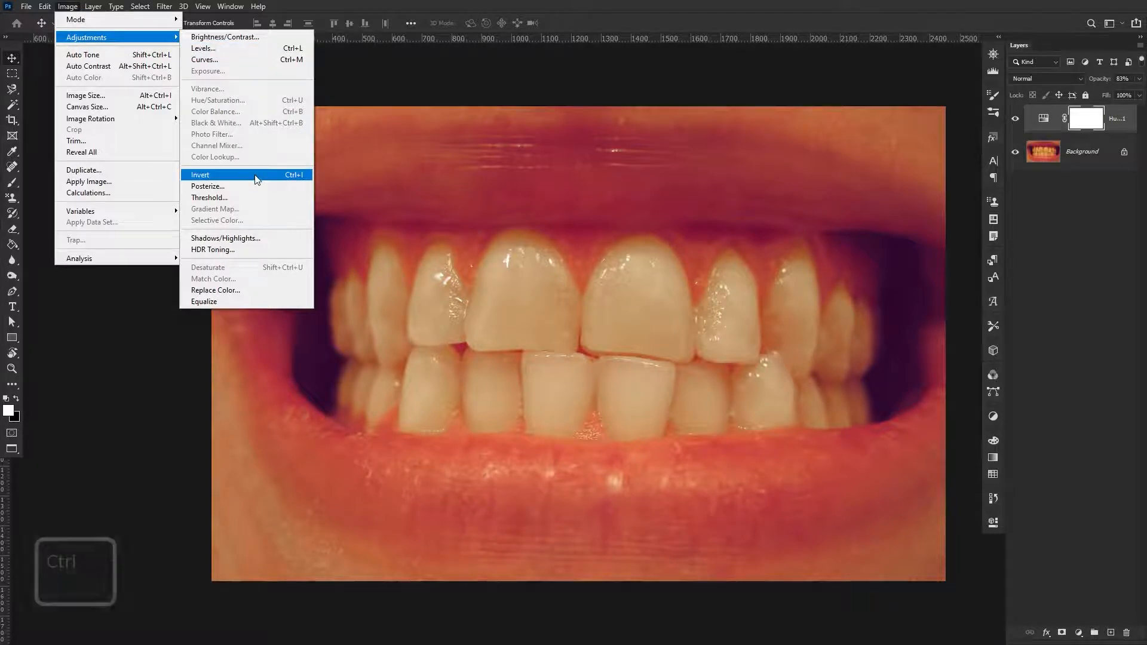
pyautogui.hotkey('ctrl', 'i')
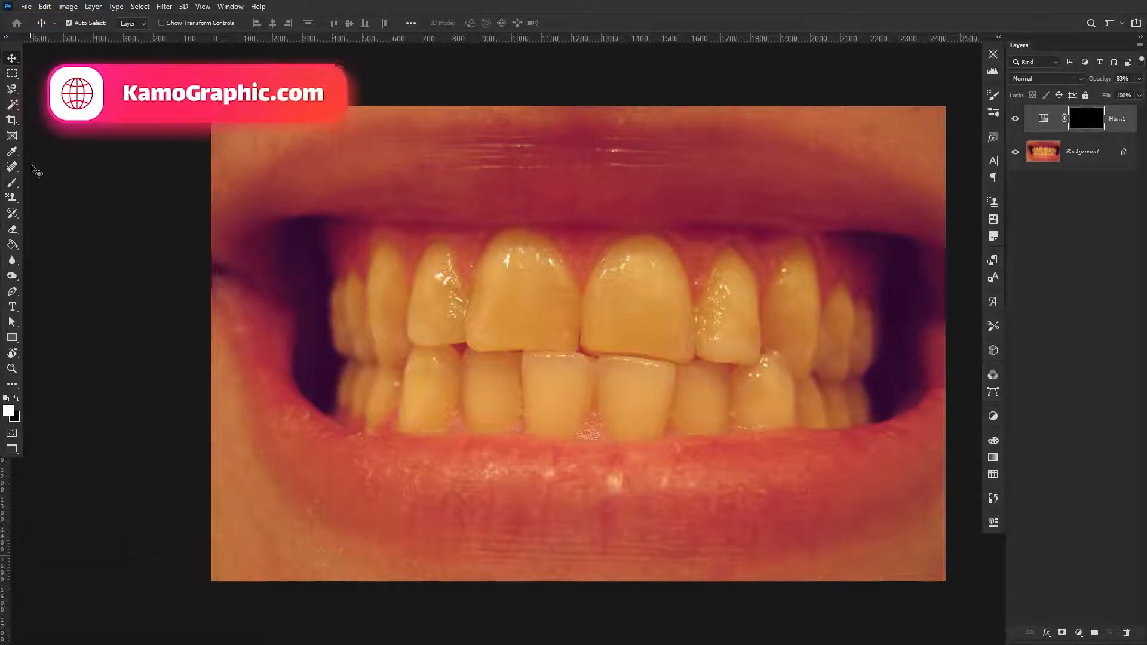
# Brush white over the upper and lower teeth on the Hue/Saturation layer mask, also trying black strokes across the middle
pyautogui.press('b')
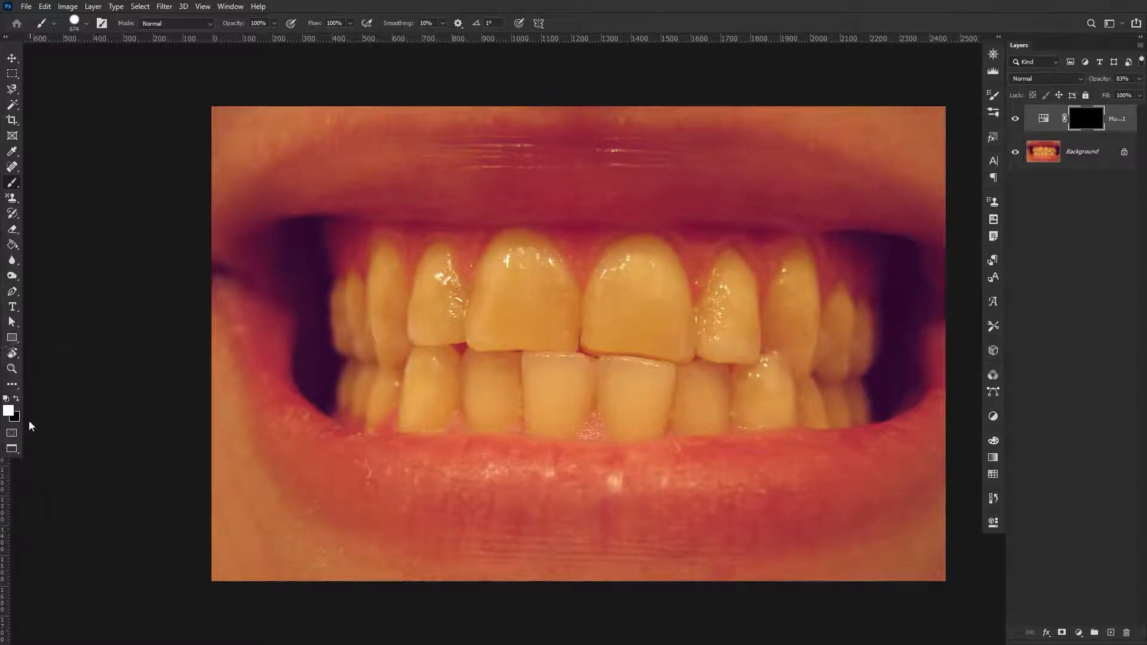
pyautogui.press('x')
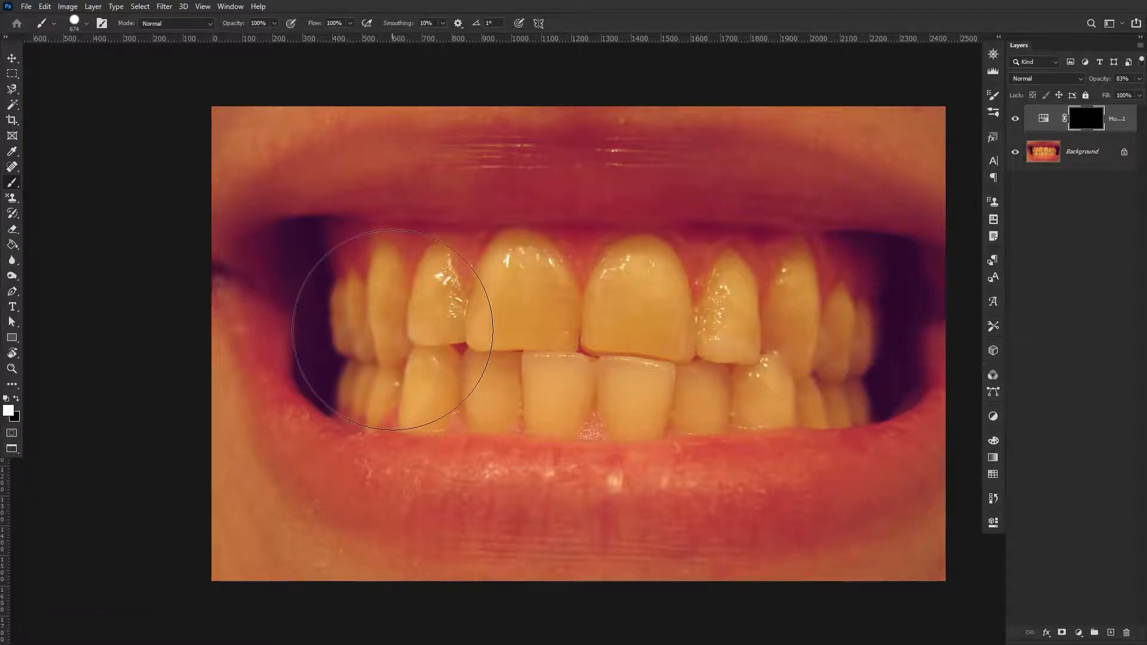
pyautogui.moveTo(370, 336); pyautogui.dragTo(531, 331)
pyautogui.moveTo(406, 331)
pyautogui.mouseDown()
pyautogui.moveTo(382, 335)
pyautogui.moveTo(550, 346)
pyautogui.moveTo(843, 334)
pyautogui.mouseUp()
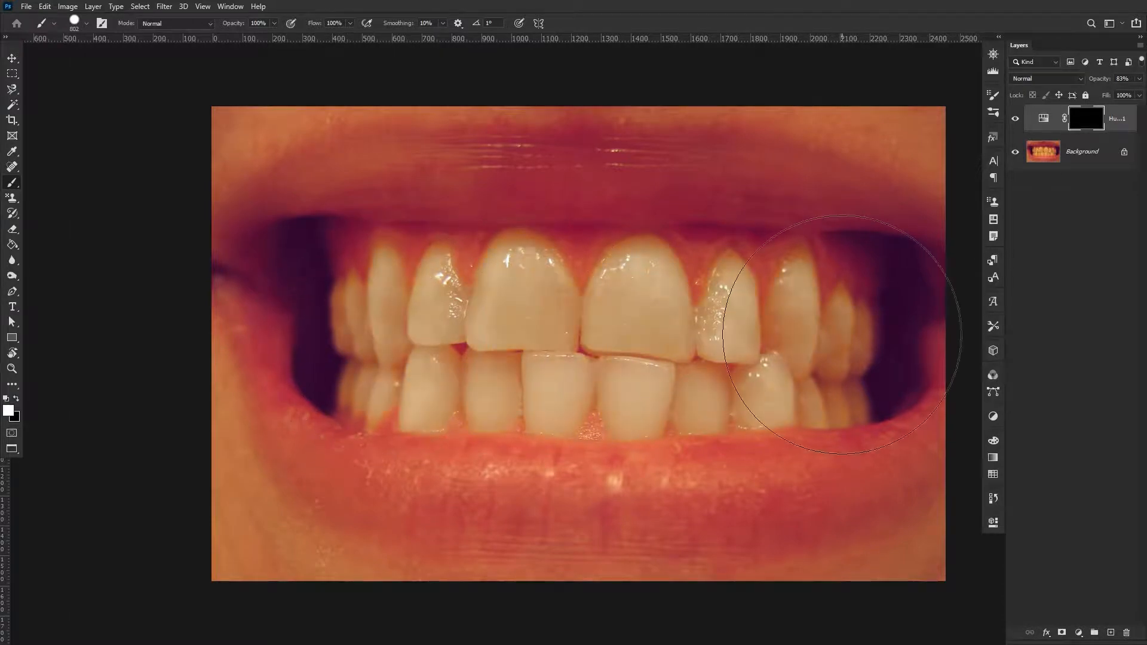
pyautogui.moveTo(713, 344); pyautogui.dragTo(281, 410)
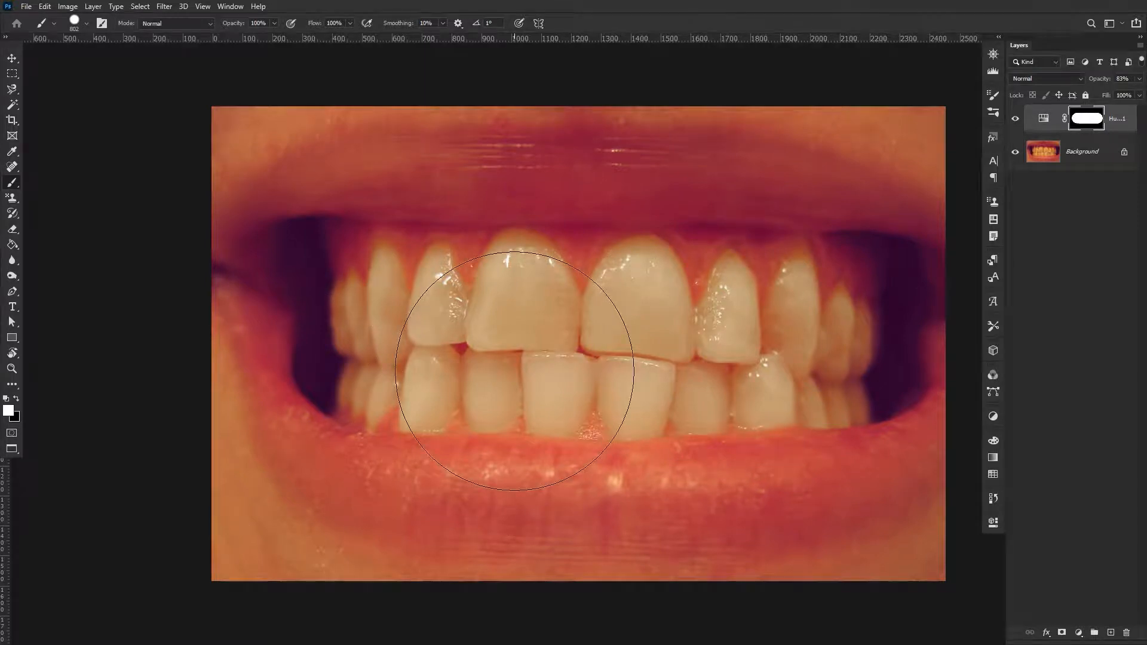
pyautogui.press('x')
pyautogui.moveTo(574, 352)
pyautogui.mouseDown()
pyautogui.moveTo(615, 359)
pyautogui.moveTo(647, 339)
pyautogui.moveTo(806, 328)
pyautogui.mouseUp()
pyautogui.press('x')
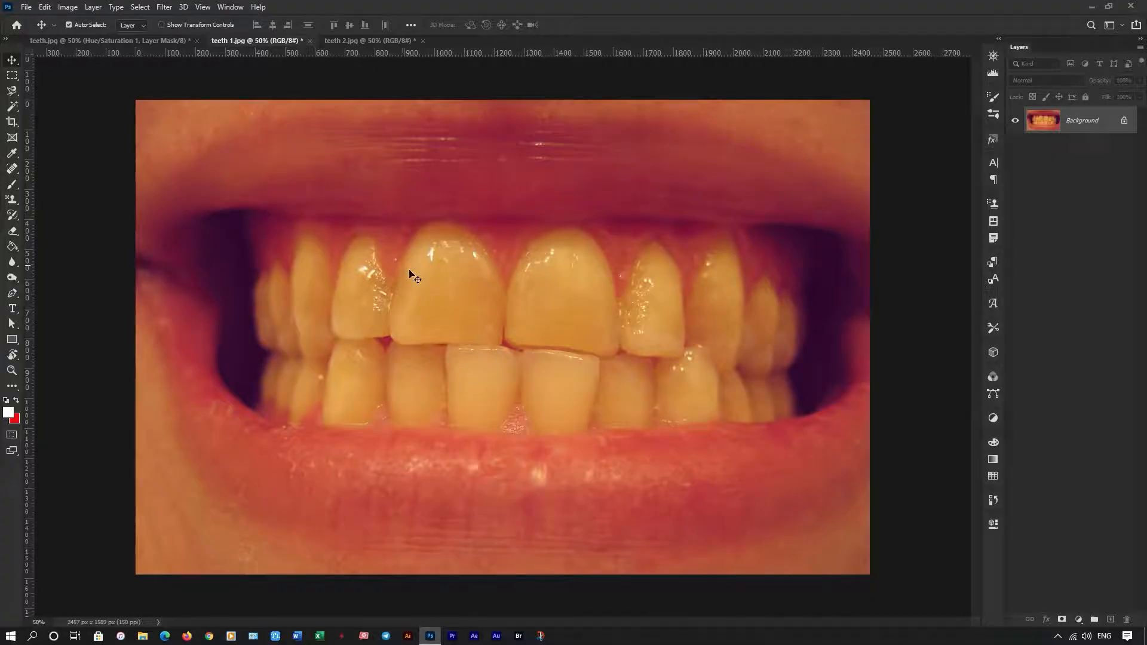
# In teeth 1.jpg, select the side and lower teeth with the Magic Wand, adding each sampled area to the selection
pyautogui.rightClick(8, 111)
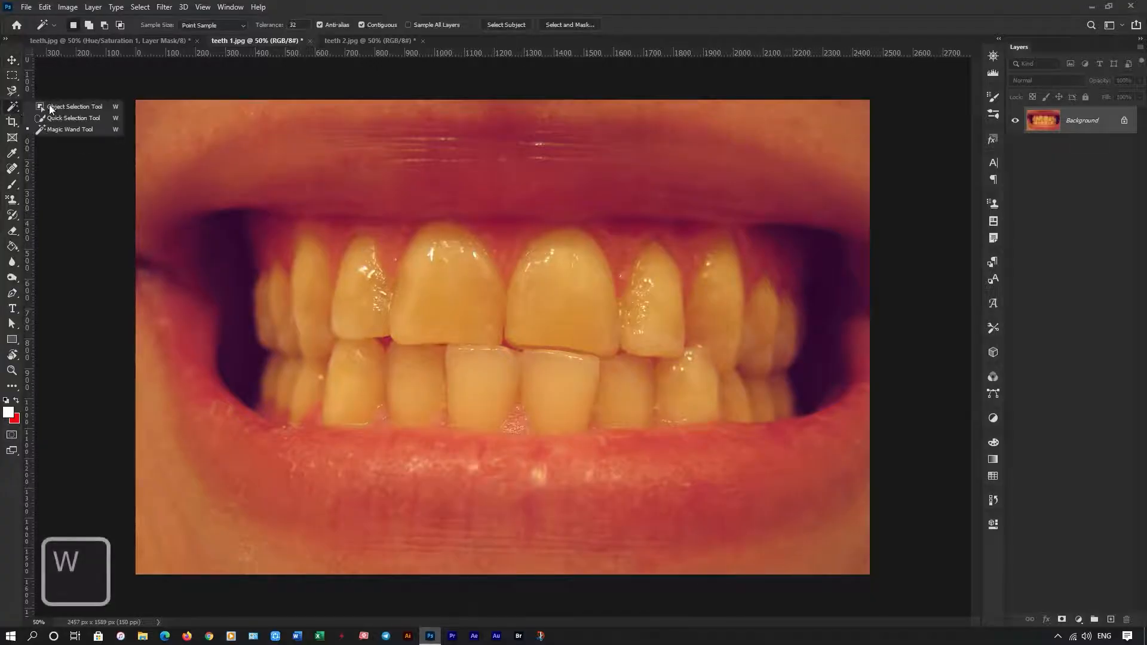
pyautogui.click(94, 127)
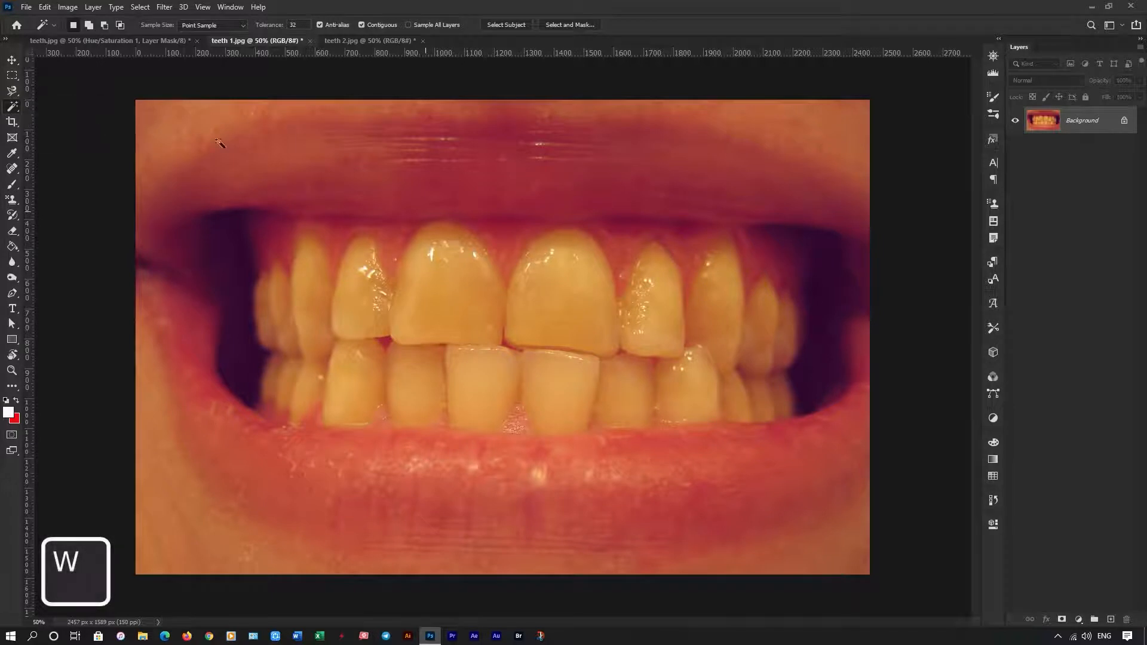
pyautogui.click(264, 311)
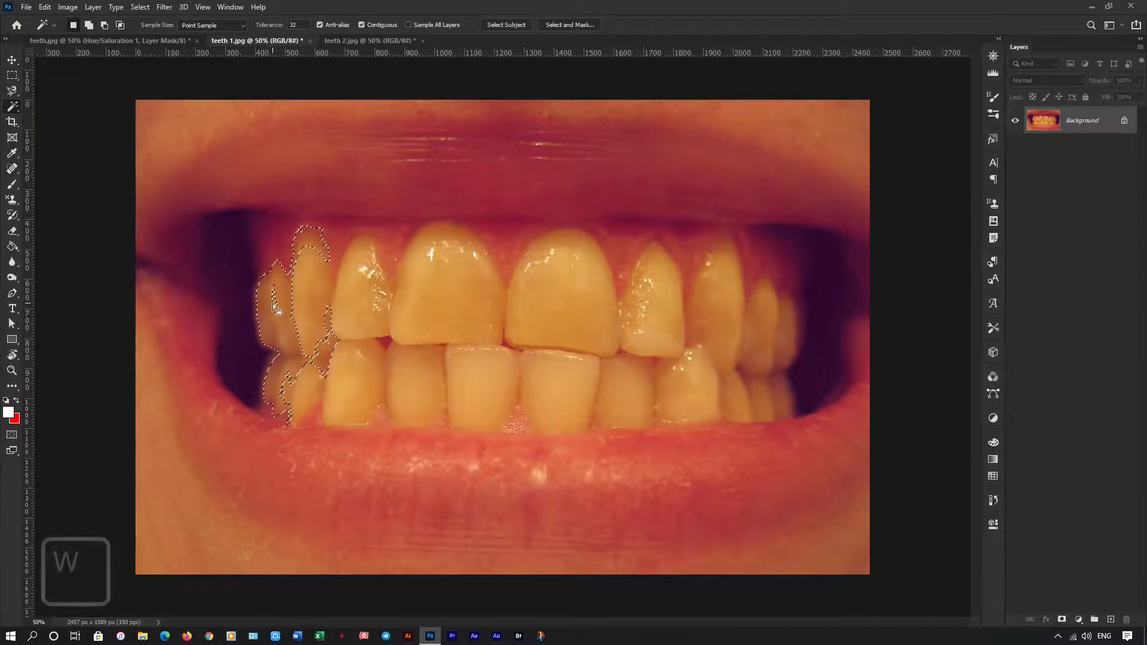
pyautogui.keyDown('shift'); pyautogui.click(322, 301); pyautogui.keyUp('shift')
pyautogui.keyDown('shift'); pyautogui.click(322, 302); pyautogui.keyUp('shift')
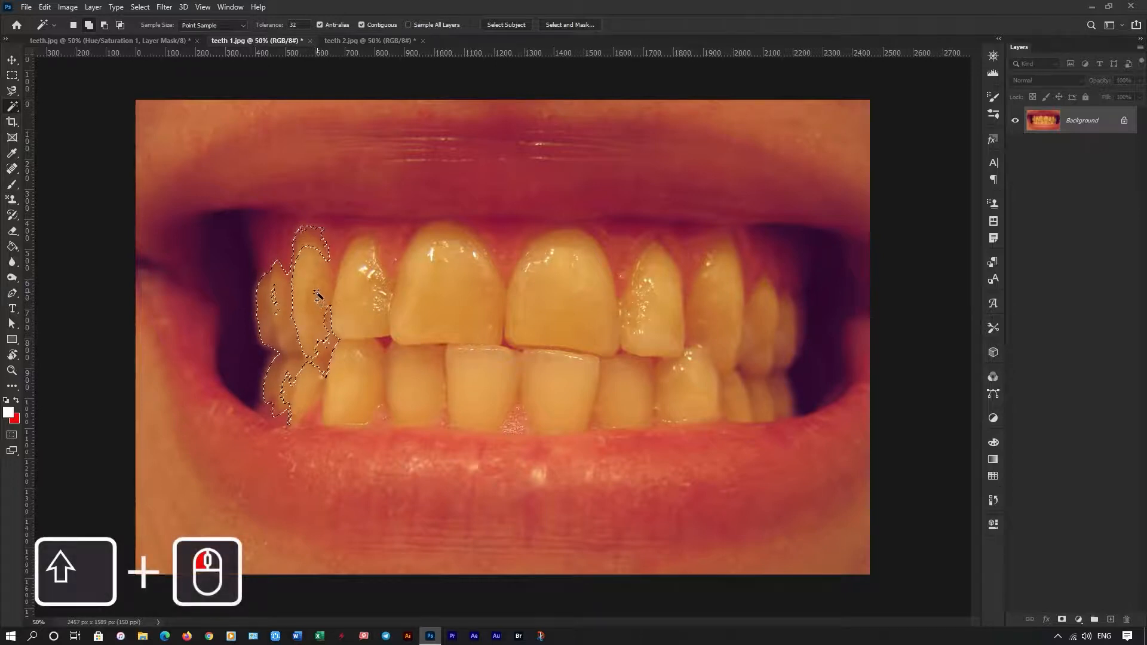
pyautogui.keyDown('shift'); pyautogui.click(356, 385); pyautogui.keyUp('shift')
pyautogui.keyDown('shift'); pyautogui.click(475, 384); pyautogui.keyUp('shift')
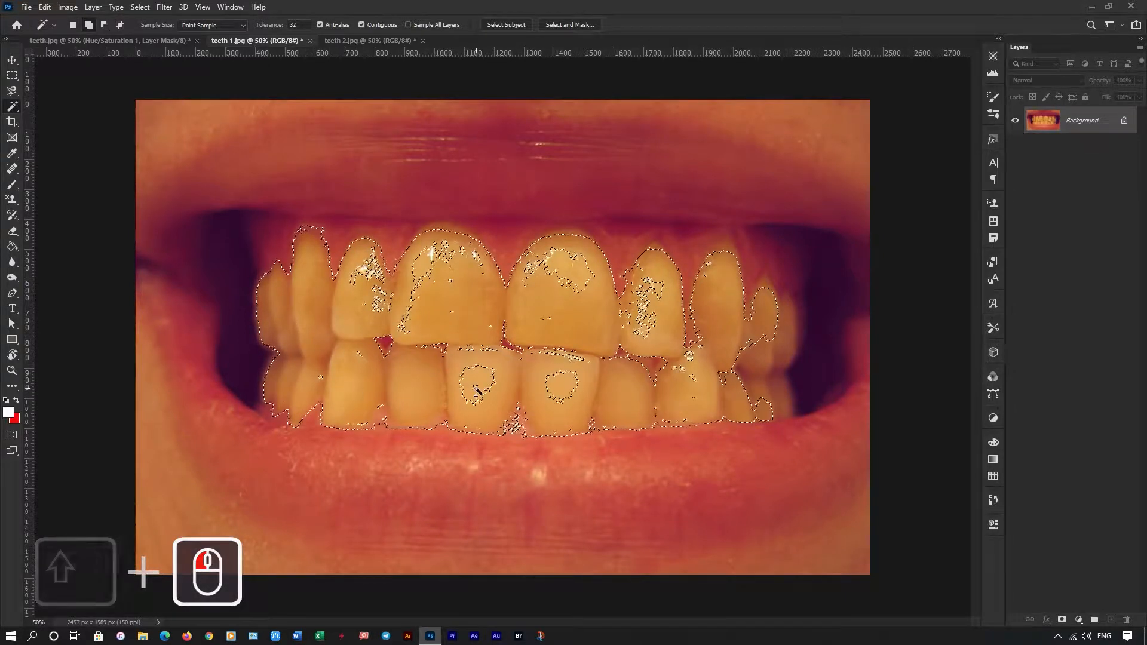
# Add the missed areas of the front and rear teeth to the Magic Wand selection, undoing the unwanted addition
pyautogui.keyDown('shift'); pyautogui.click(445, 297); pyautogui.keyUp('shift')
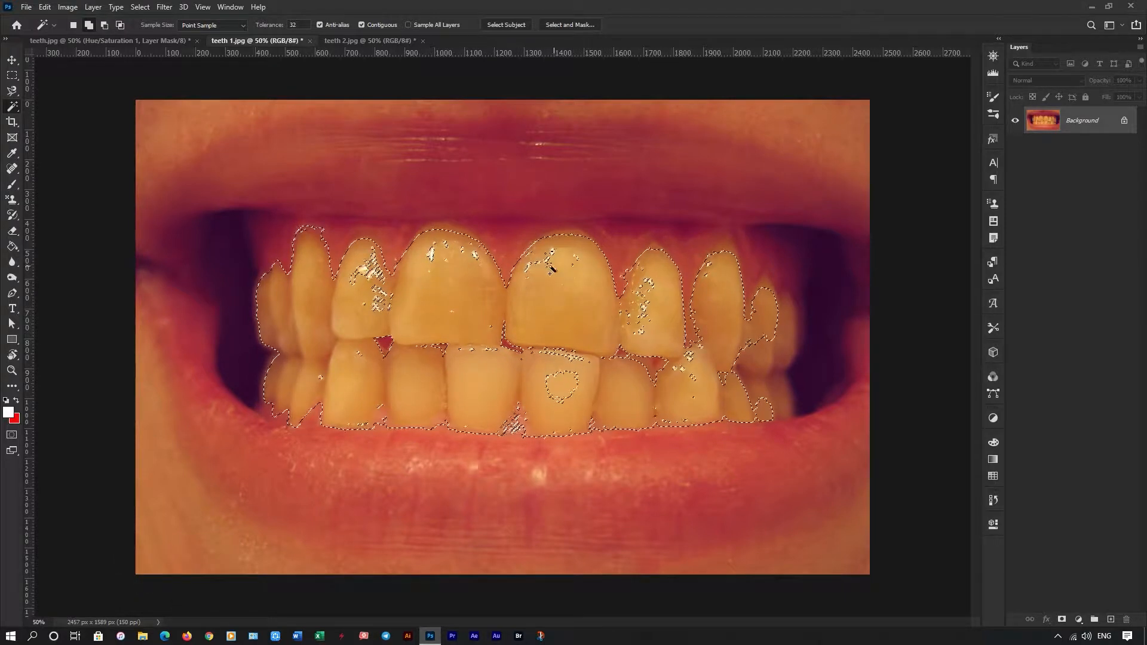
pyautogui.keyDown('shift'); pyautogui.click(767, 357); pyautogui.keyUp('shift')
pyautogui.keyDown('shift'); pyautogui.click(781, 375); pyautogui.keyUp('shift')
pyautogui.hotkey('ctrl', 'z')
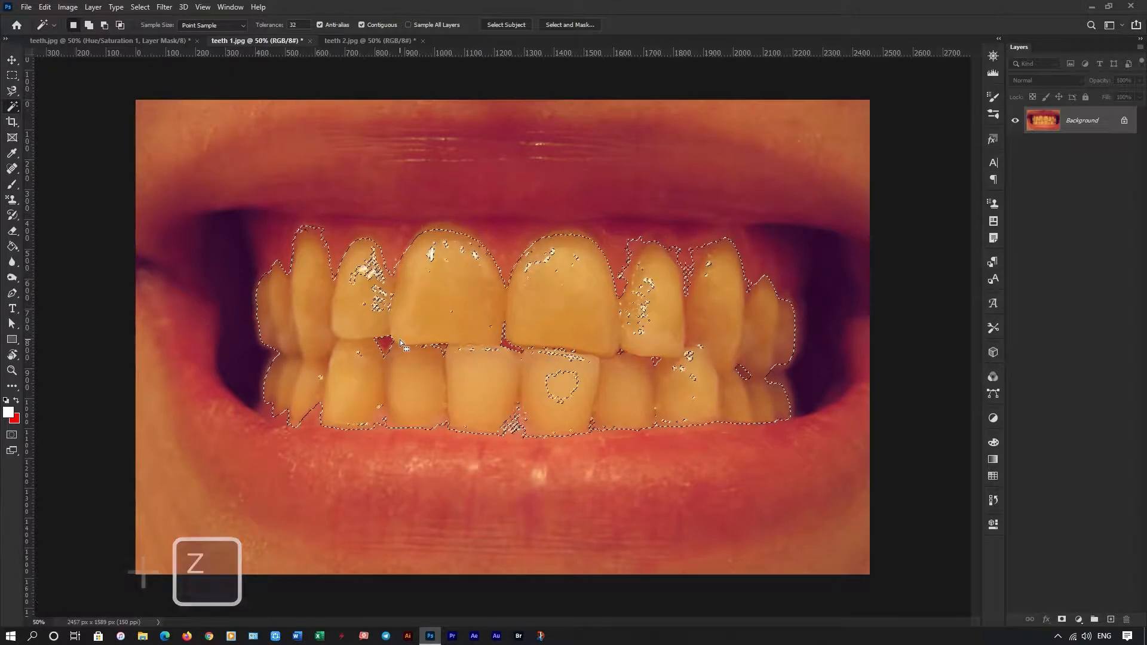
pyautogui.keyDown('shift'); pyautogui.click(559, 388); pyautogui.keyUp('shift')
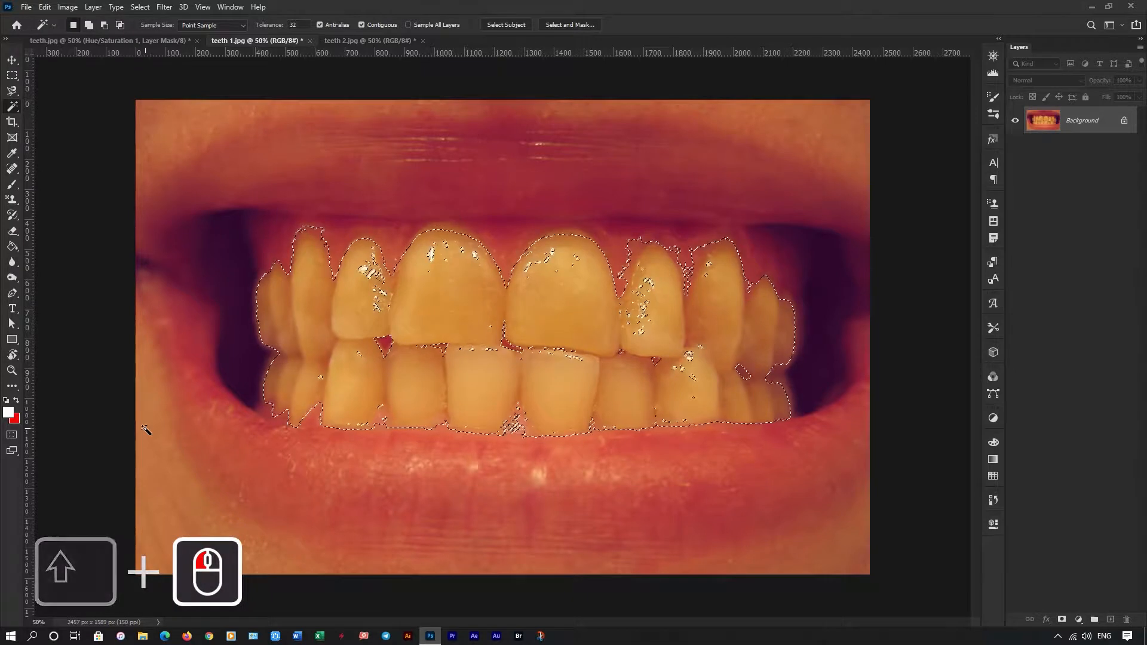
# Refine the teeth selection in Quick Mask mode by painting white over the red specks and outer teeth edges with a 160 px brush
pyautogui.click(12, 435)
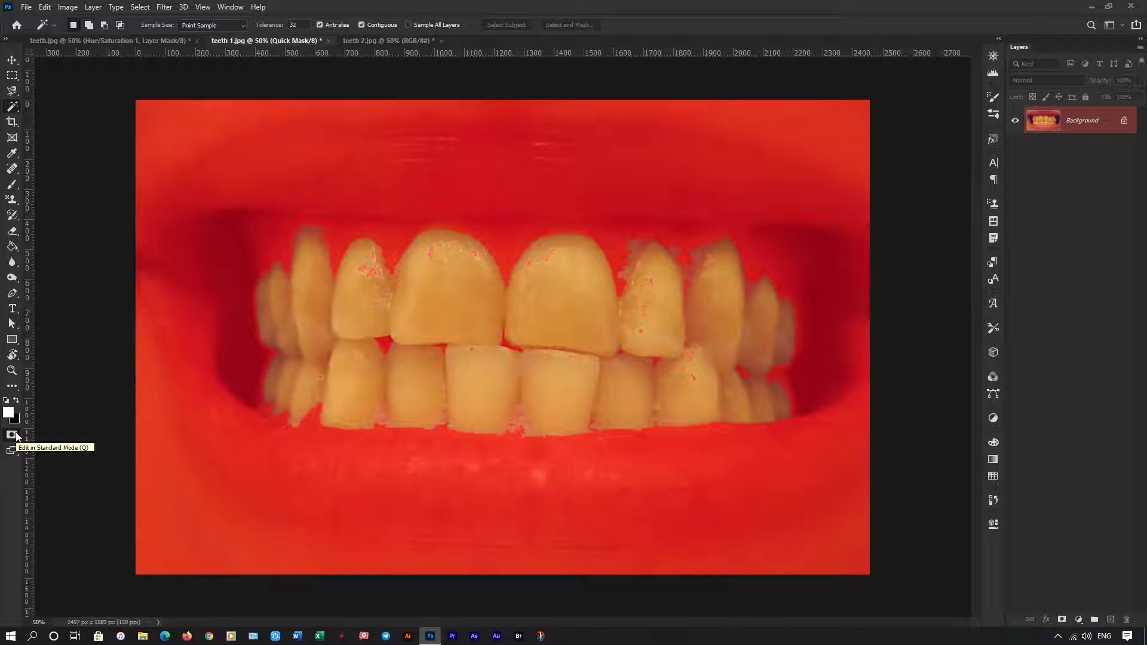
pyautogui.press('q')
pyautogui.press('q')
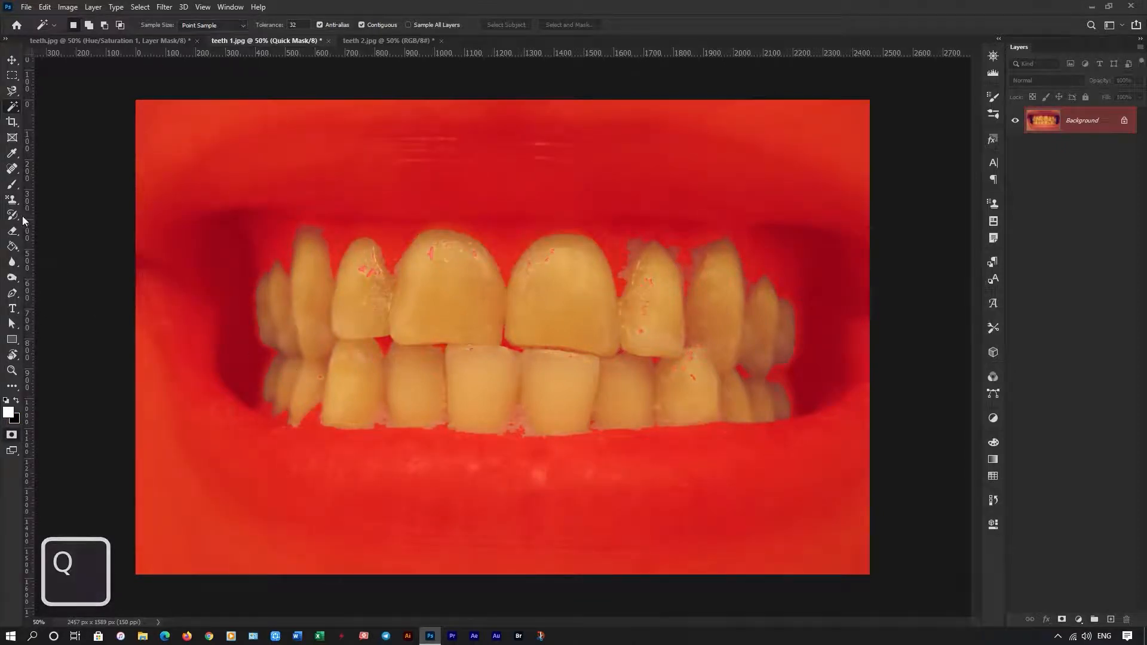
pyautogui.click(11, 186)
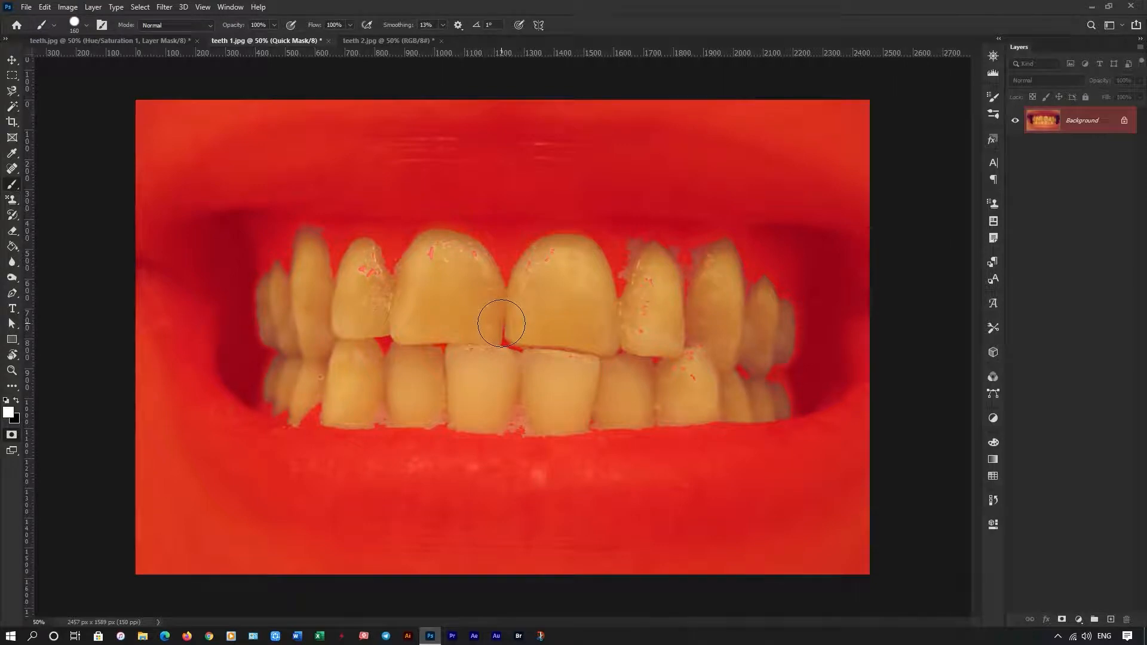
pyautogui.moveTo(501, 323); pyautogui.dragTo(436, 335)
pyautogui.moveTo(367, 300); pyautogui.dragTo(360, 281)
pyautogui.moveTo(451, 335)
pyautogui.mouseDown()
pyautogui.moveTo(443, 257)
pyautogui.moveTo(475, 278)
pyautogui.mouseUp()
pyautogui.moveTo(472, 368); pyautogui.dragTo(484, 369)
pyautogui.moveTo(563, 378); pyautogui.dragTo(567, 370)
pyautogui.moveTo(547, 277); pyautogui.dragTo(567, 271)
pyautogui.moveTo(643, 321)
pyautogui.mouseDown()
pyautogui.moveTo(663, 302)
pyautogui.moveTo(697, 380)
pyautogui.mouseUp()
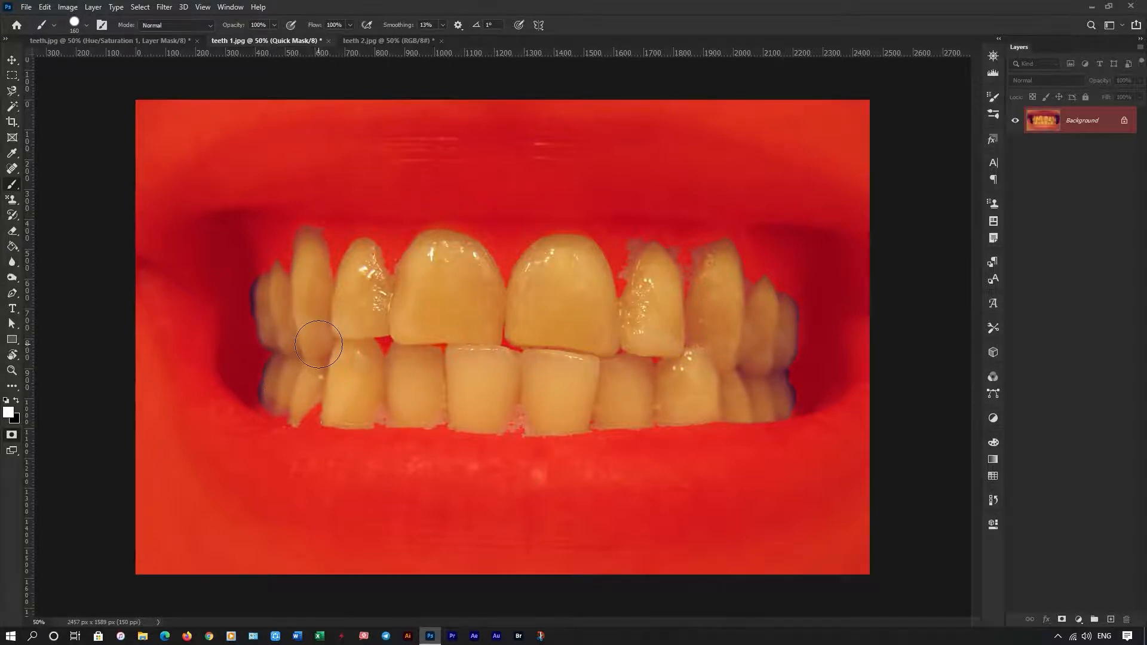
pyautogui.press('q')
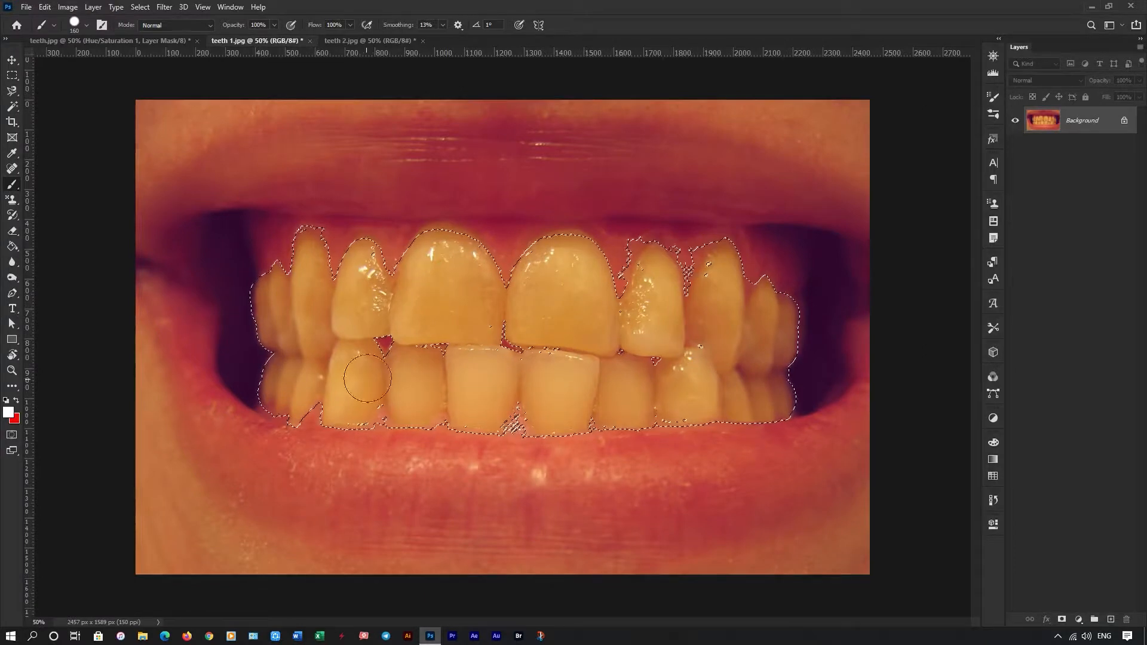
# Refine the Quick Mask by painting black over excess gum beside the upper teeth and between the lower teeth, using 80 px and 52 px brushes
pyautogui.press('q')
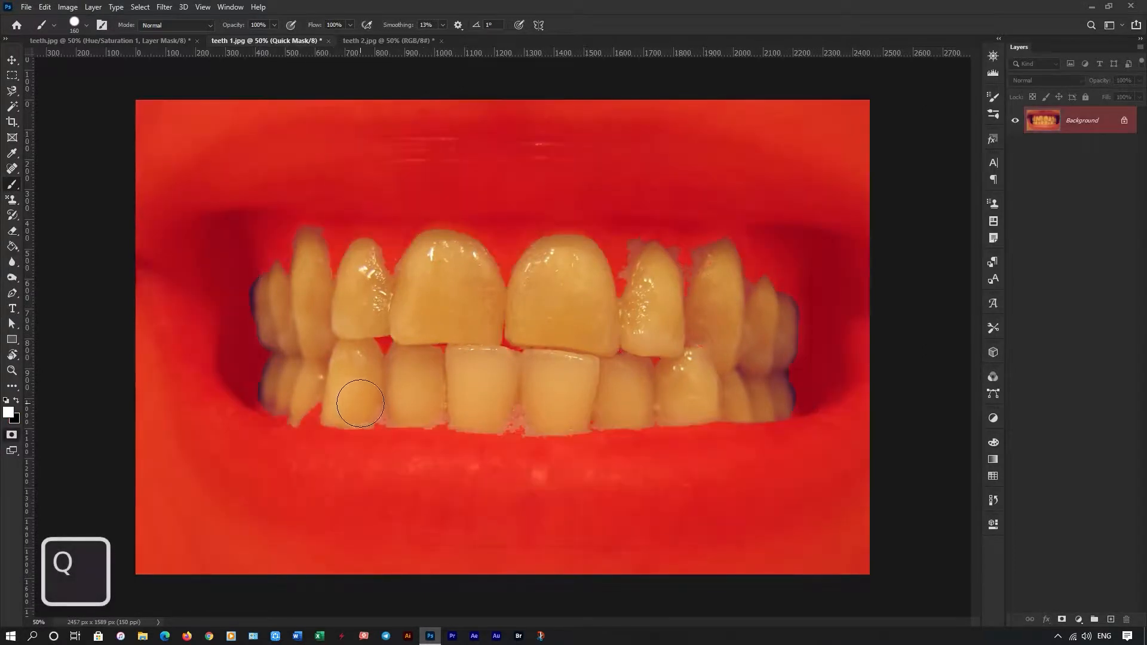
pyautogui.moveTo(361, 257); pyautogui.dragTo(346, 257)
pyautogui.press('q')
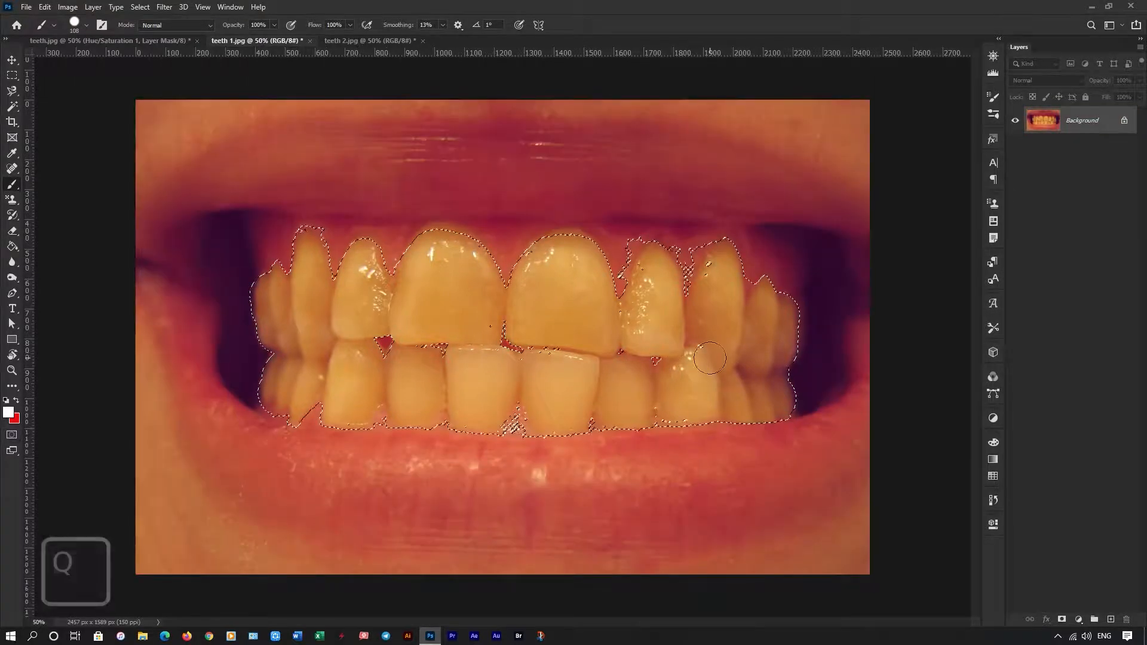
pyautogui.press('q')
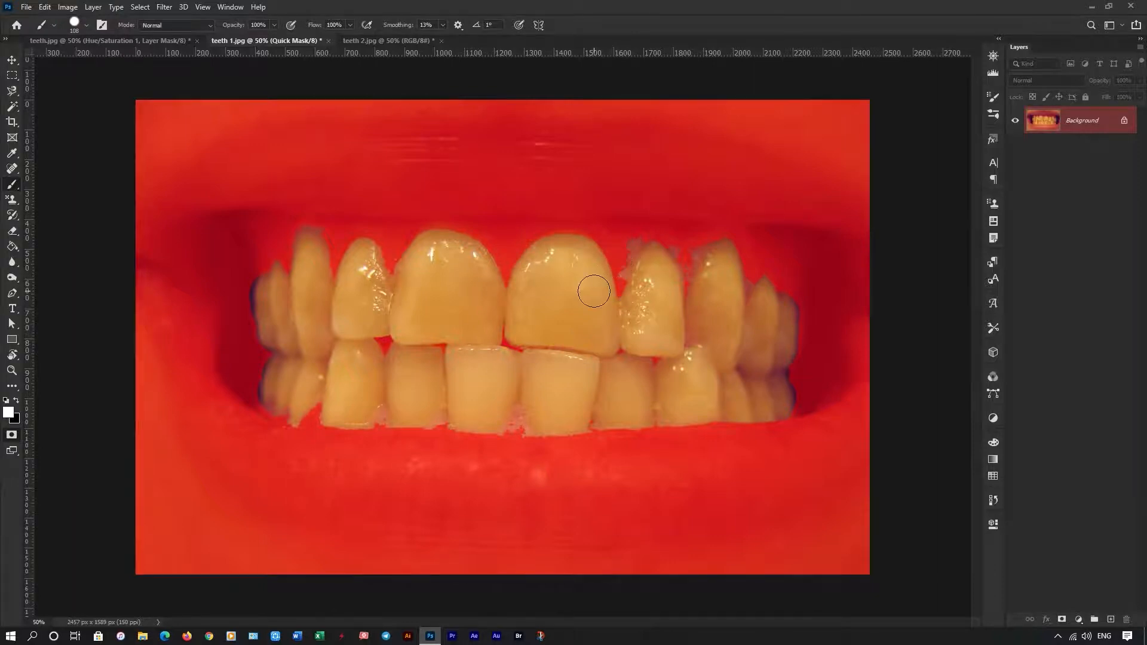
pyautogui.press('[')
pyautogui.press('[')
pyautogui.press('[')
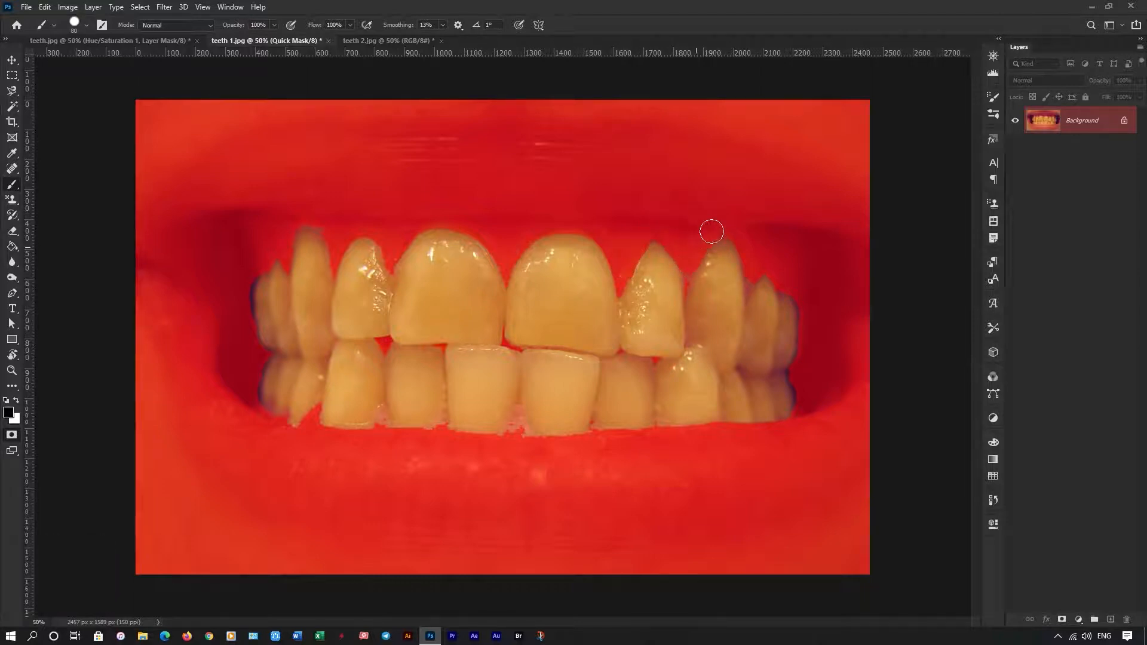
pyautogui.moveTo(383, 444); pyautogui.dragTo(375, 444)
pyautogui.press('q')
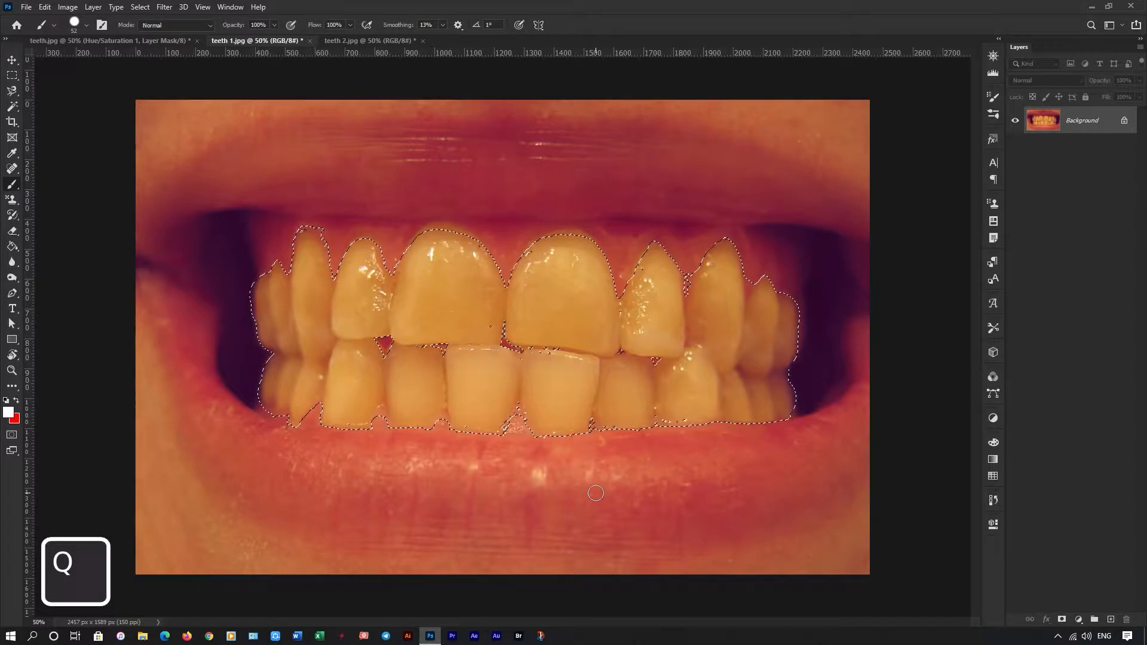
# Try a 172 px black dab over the central teeth in Quick Mask mode, undo it, and return to the selection
pyautogui.press('q')
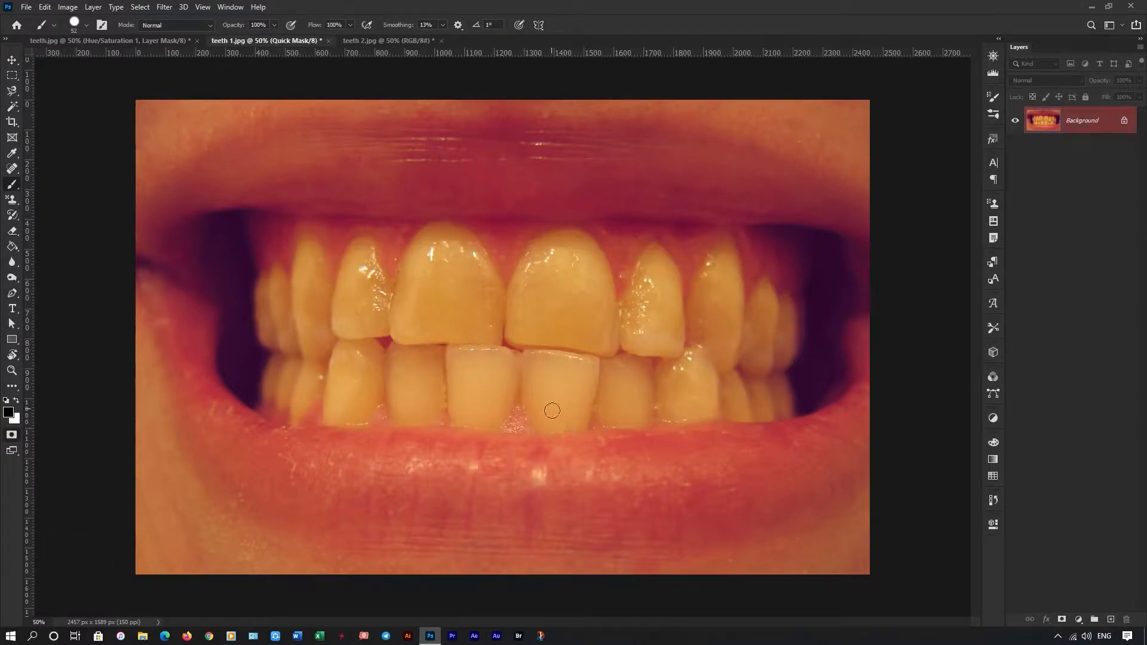
pyautogui.moveTo(561, 338); pyautogui.dragTo(582, 338)
pyautogui.click(555, 346)
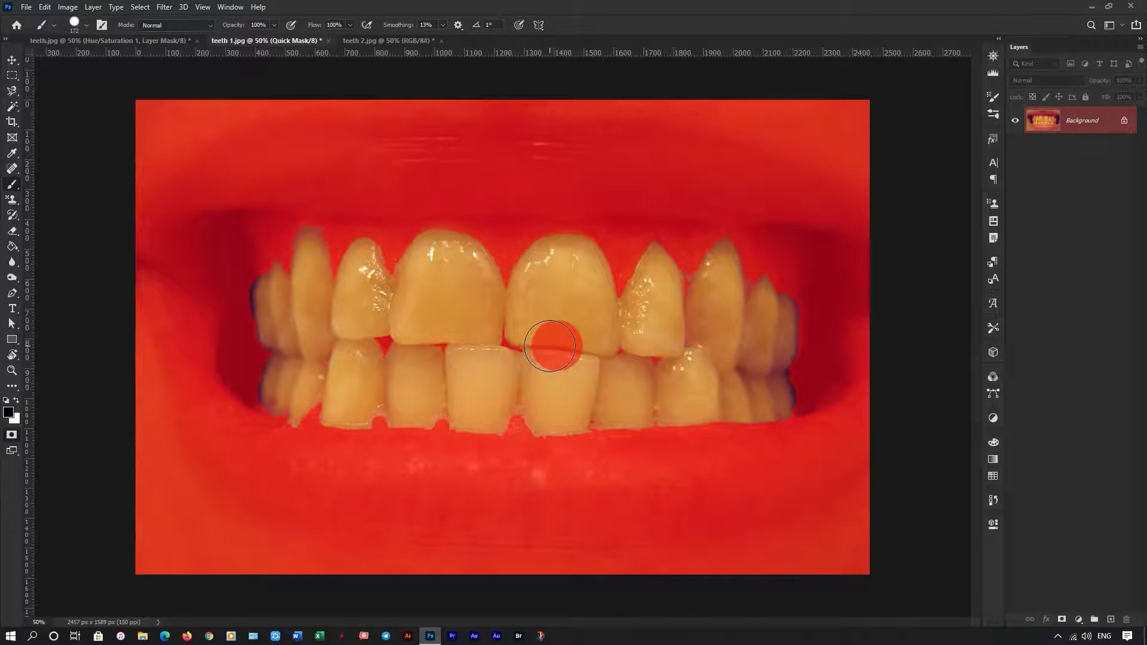
pyautogui.hotkey('ctrl', 'z')
pyautogui.press('x')
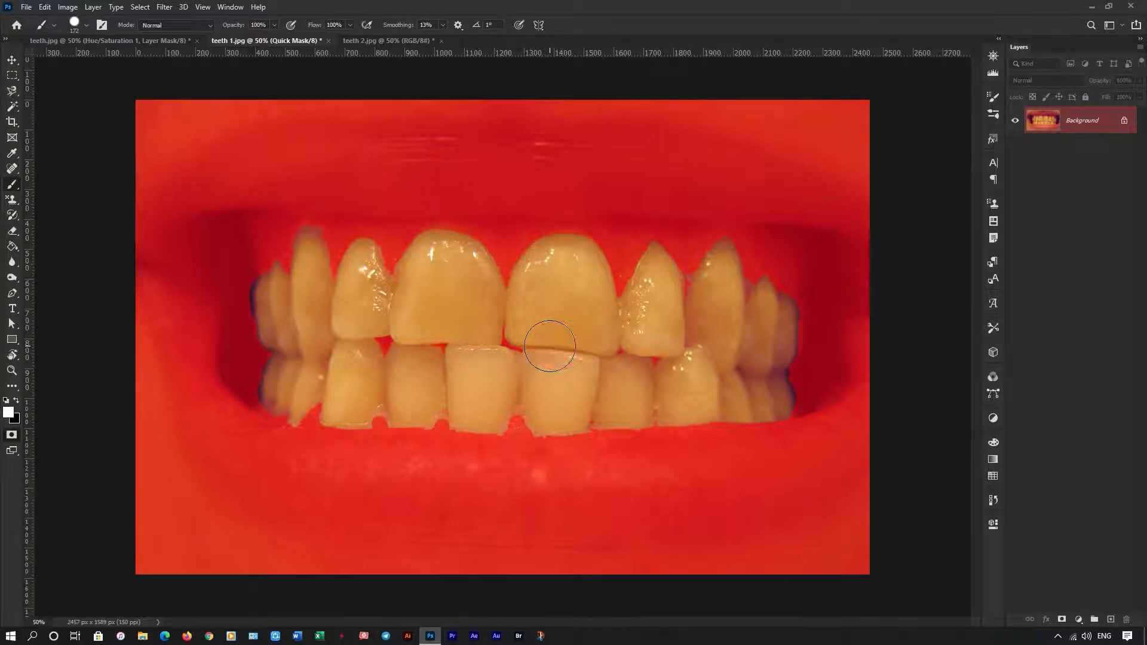
pyautogui.press('q')
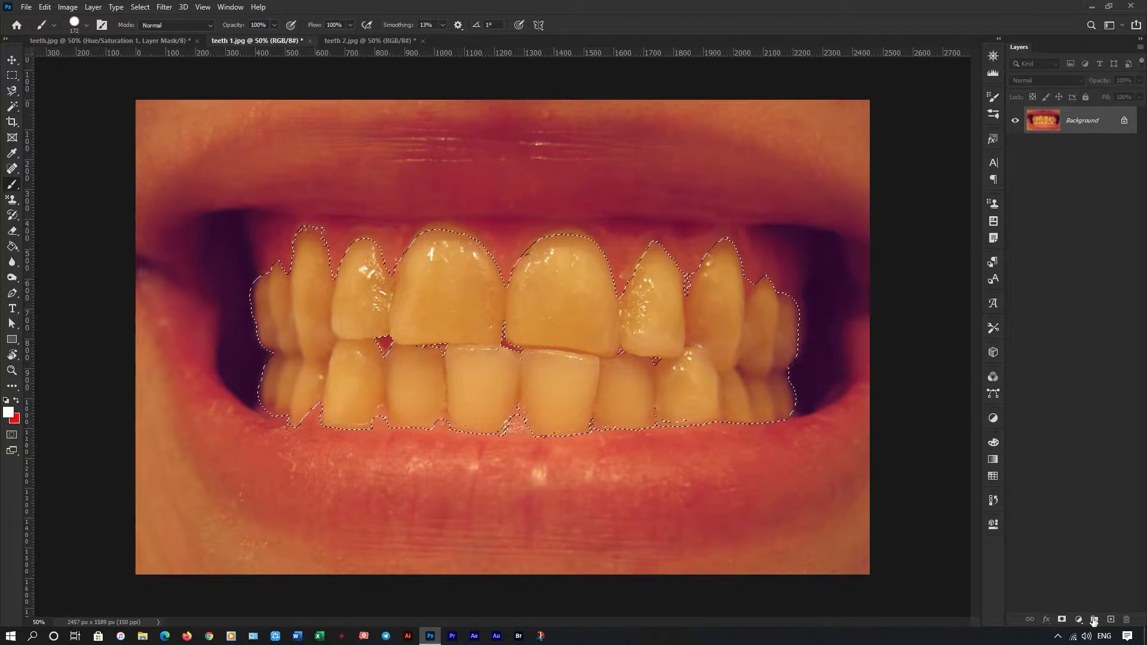
# Add a Hue/Saturation adjustment for the selected teeth, target Yellows from a front tooth, and set saturation to -85 and lightness to +21
pyautogui.click(1080, 619)
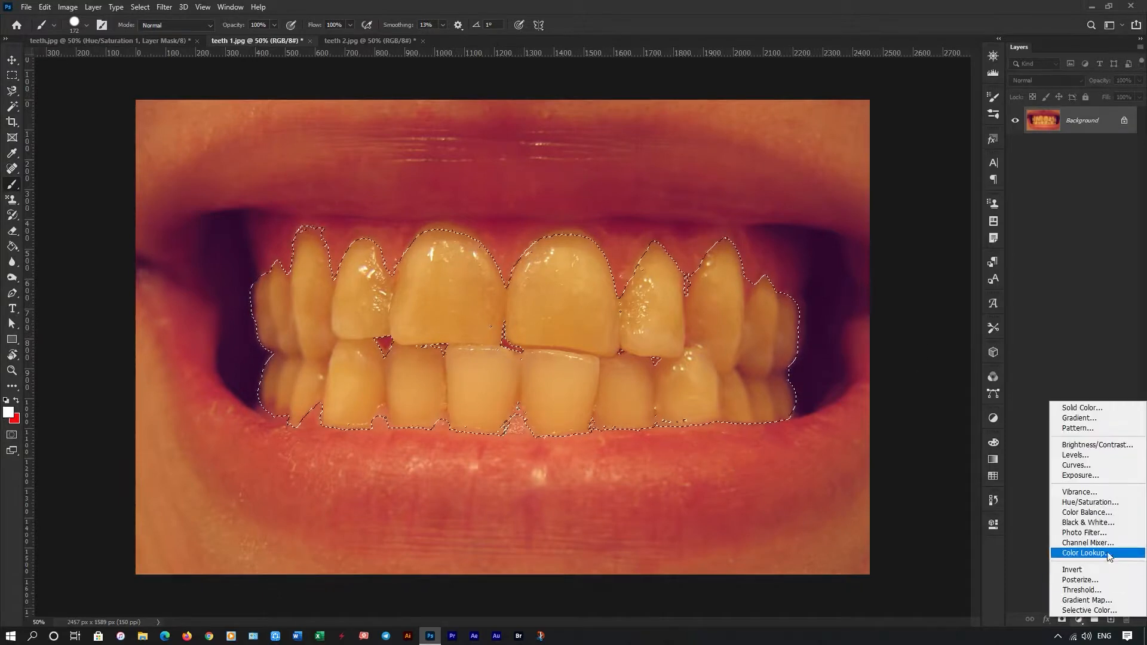
pyautogui.click(1107, 506)
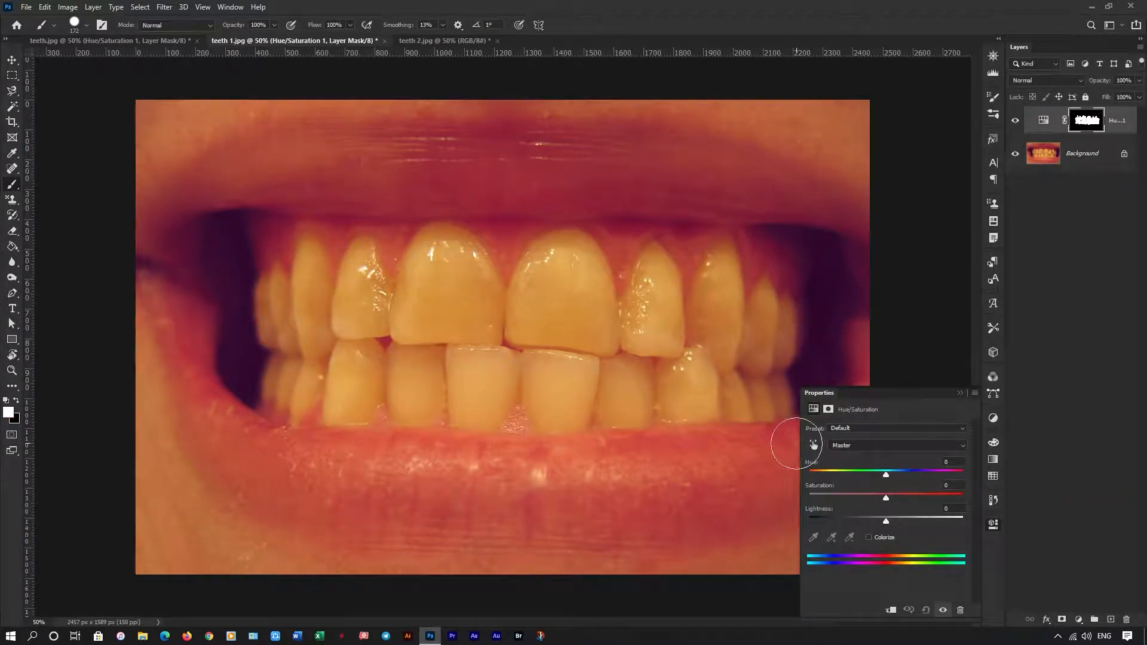
pyautogui.click(812, 445)
pyautogui.click(451, 309)
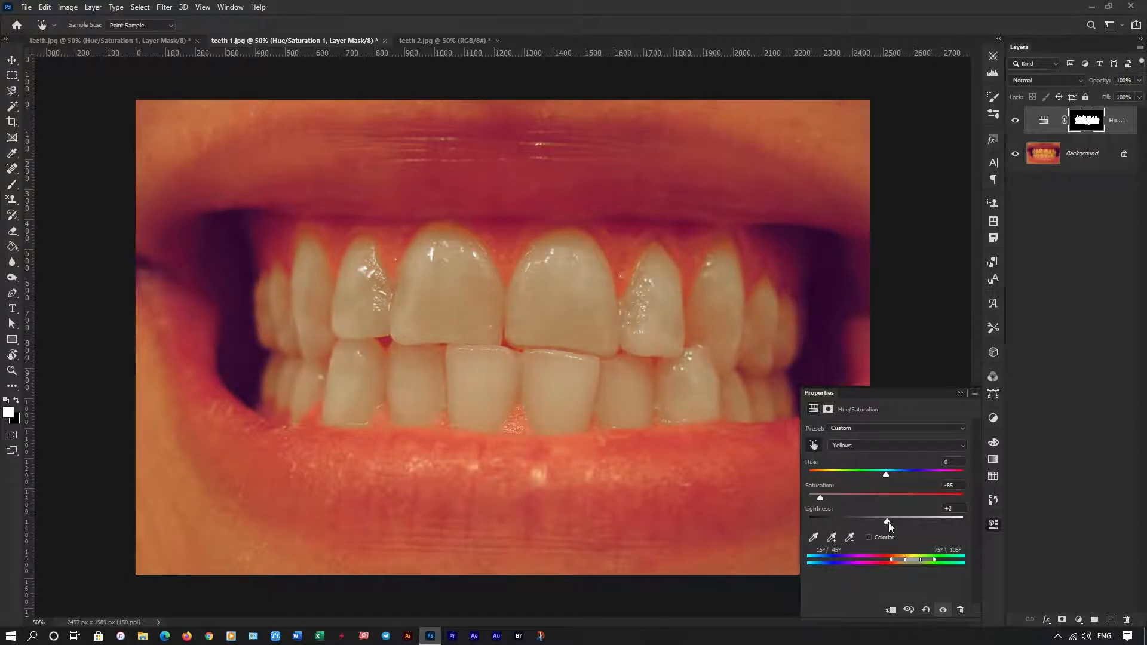
# Lower the Hue/Saturation layer's opacity to 67% and collapse the adjustment properties
pyautogui.click(1138, 82)
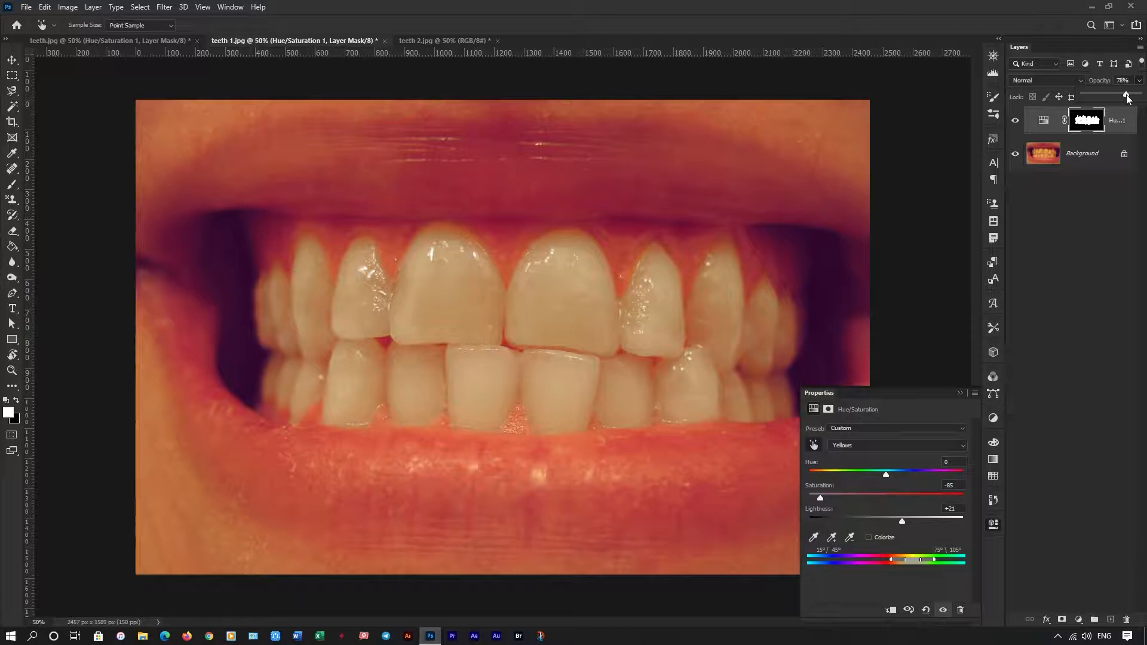
pyautogui.click(1141, 85)
pyautogui.click(959, 394)
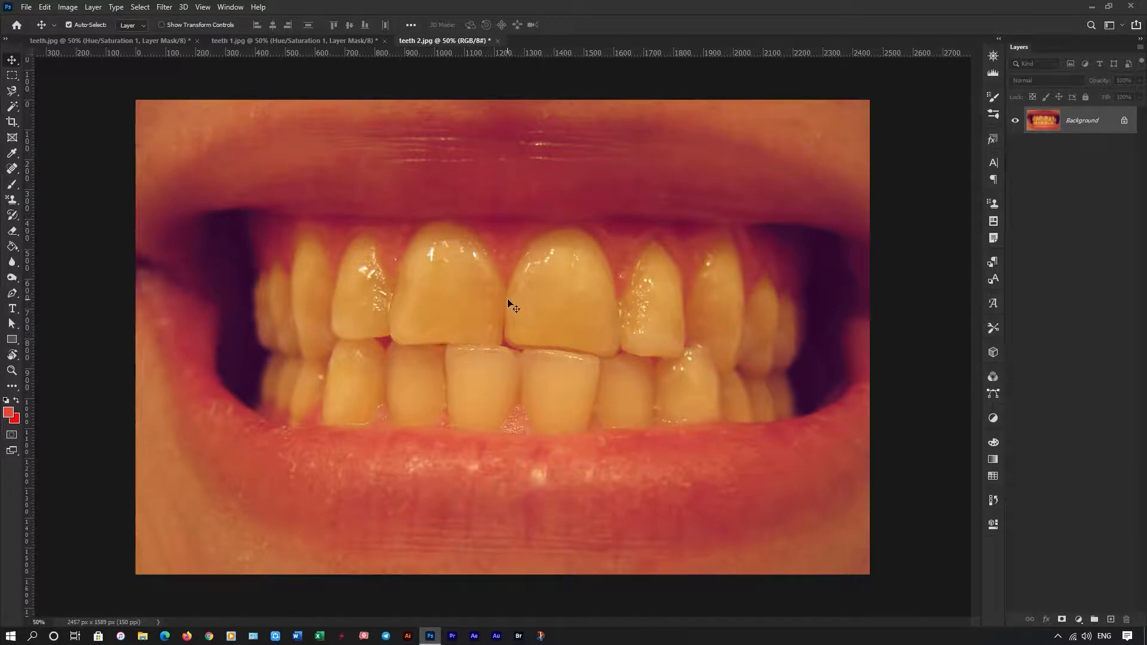
# In teeth 2.jpg, select the Yellows of the image with Color Range
pyautogui.click(141, 6)
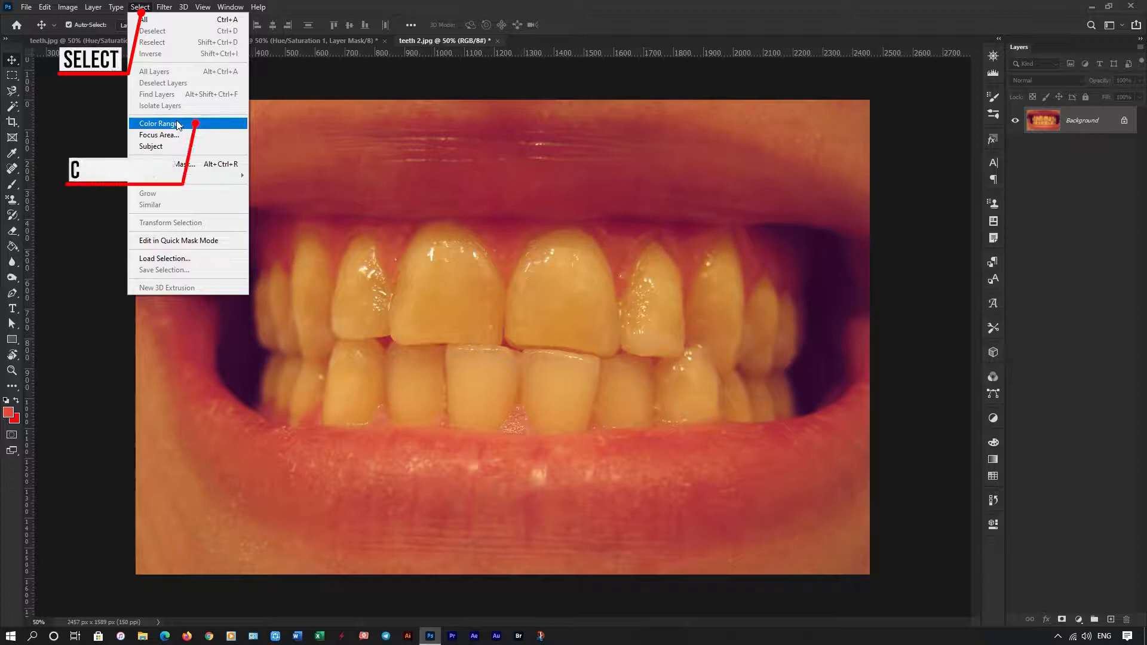
pyautogui.click(159, 124)
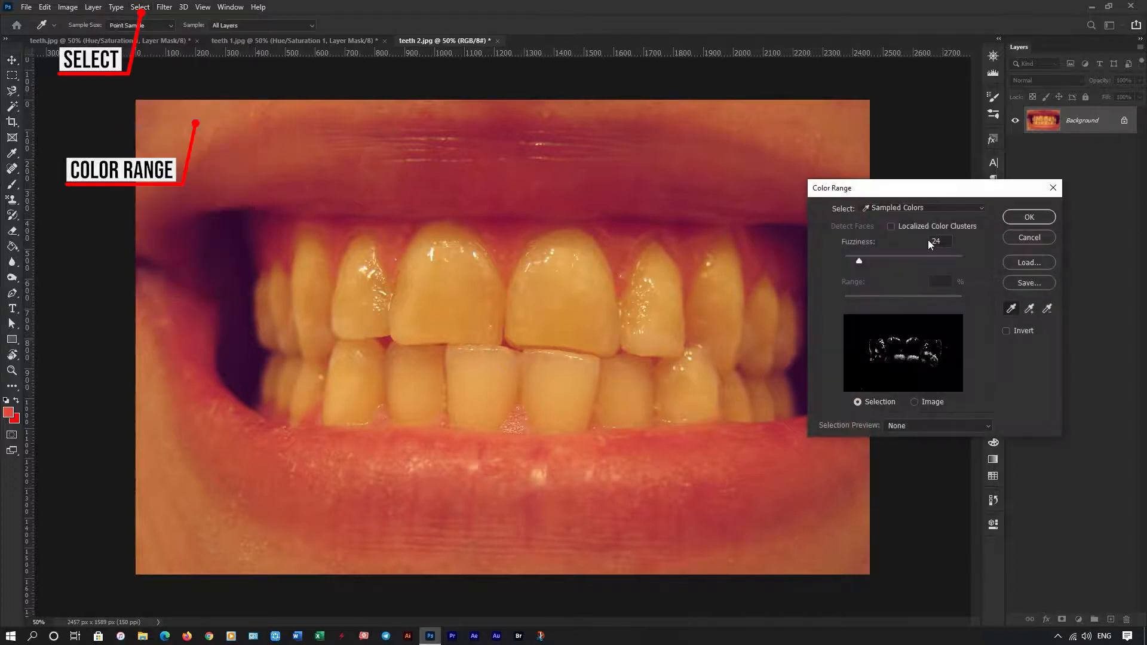
pyautogui.click(930, 209)
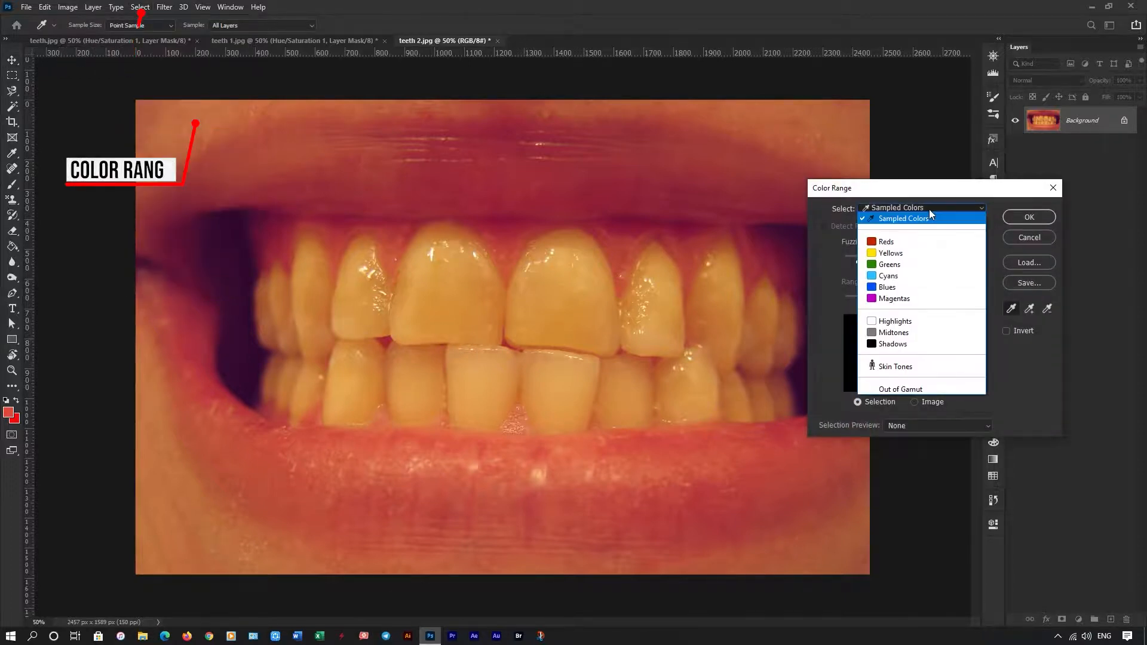
pyautogui.click(923, 253)
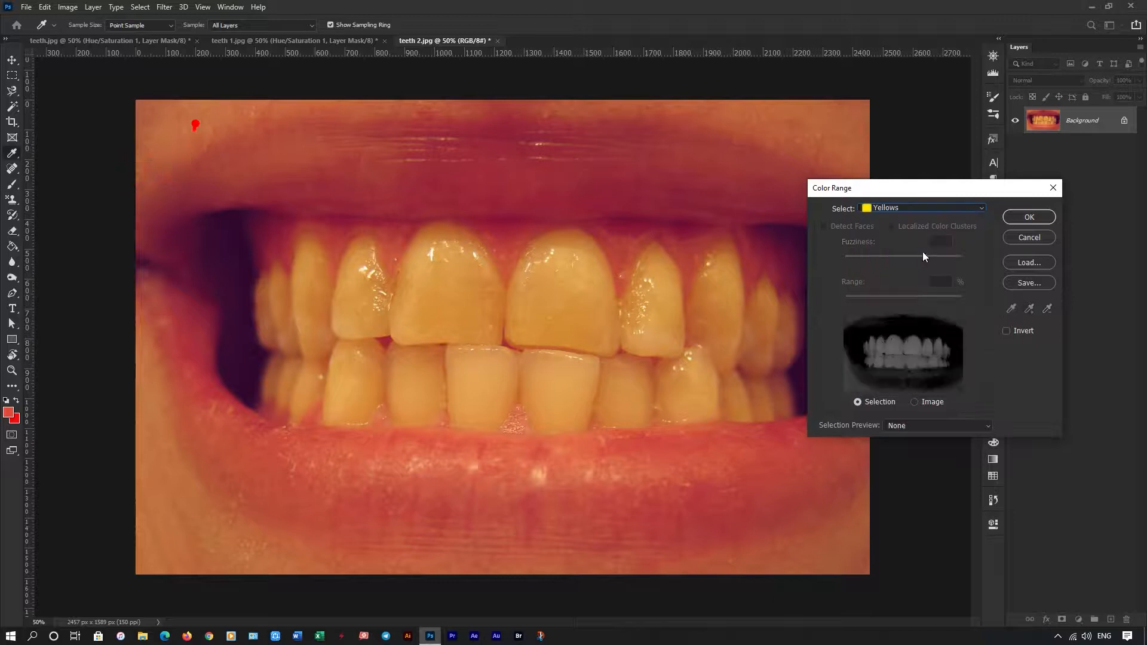
pyautogui.click(1029, 217)
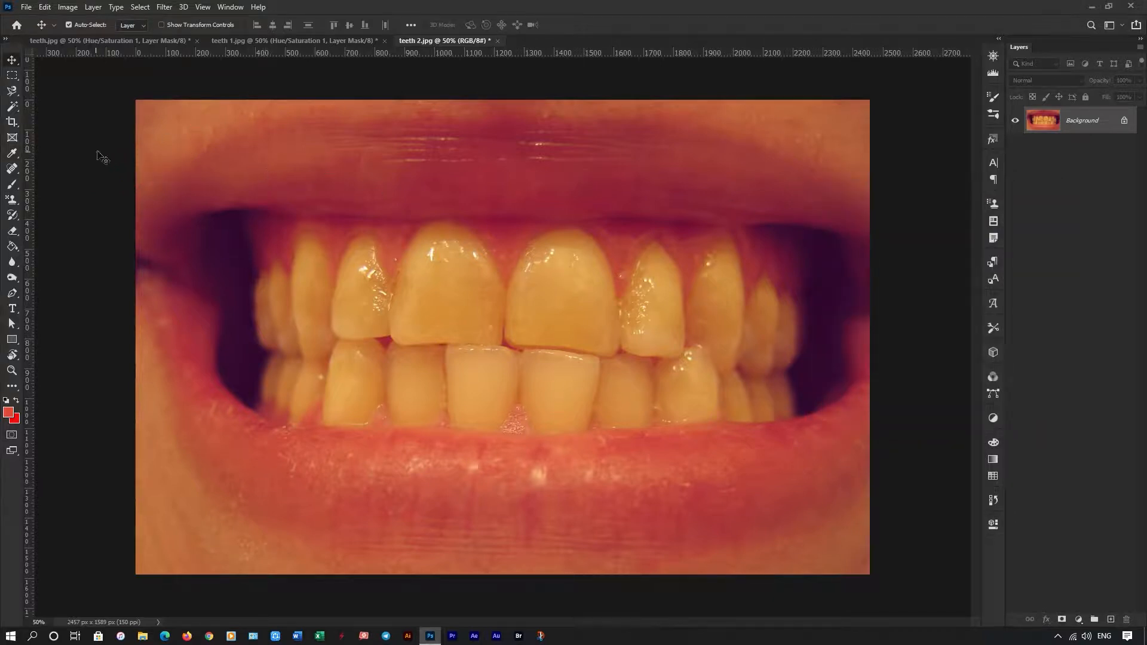
# Set the foreground color to white (ffffff) and brush over the upper and lower teeth with a 412 px brush at 25% opacity
pyautogui.press('b')
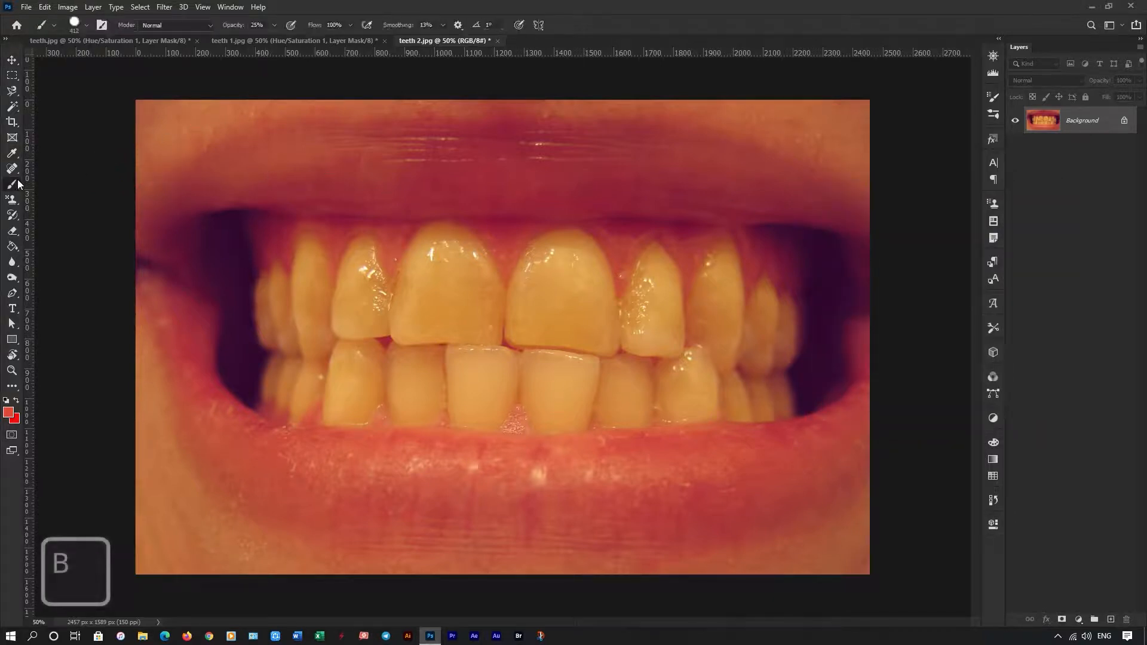
pyautogui.click(8, 412)
pyautogui.moveTo(89, 280); pyautogui.dragTo(69, 259)
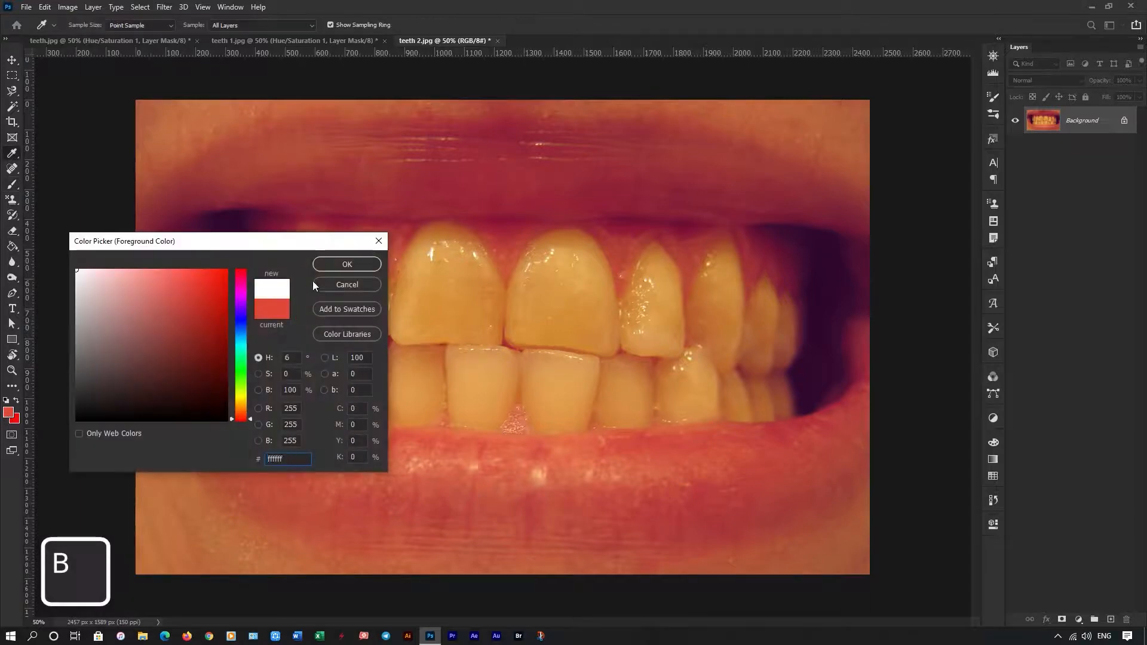
pyautogui.click(346, 264)
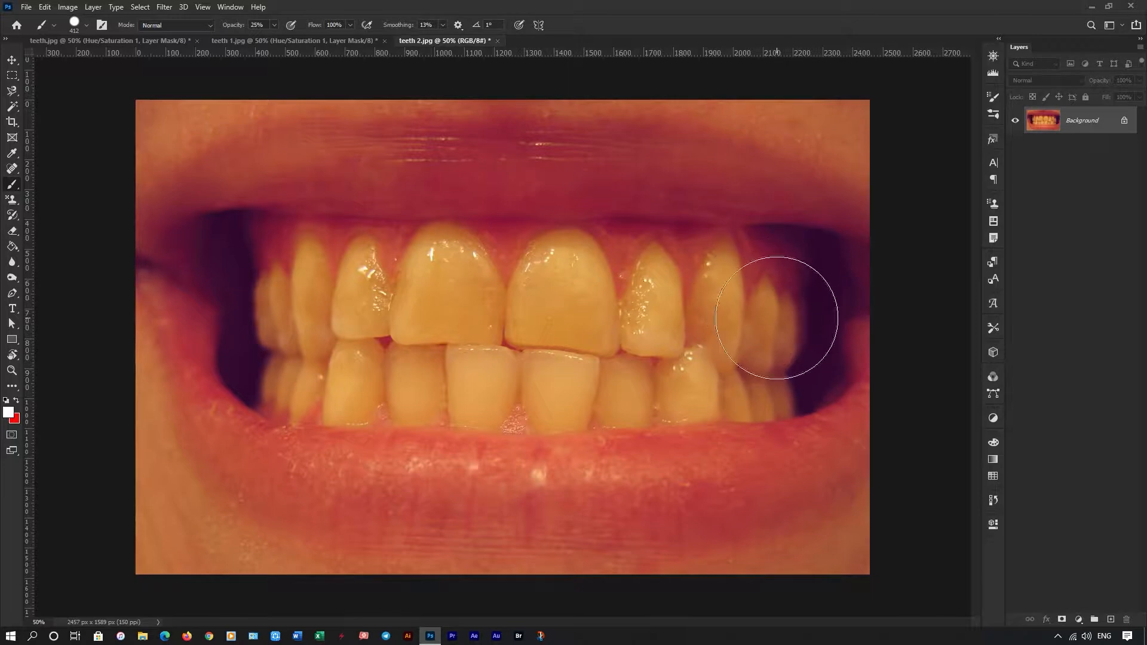
pyautogui.moveTo(781, 324)
pyautogui.mouseDown()
pyautogui.moveTo(692, 293)
pyautogui.moveTo(749, 303)
pyautogui.moveTo(623, 288)
pyautogui.moveTo(583, 296)
pyautogui.moveTo(608, 307)
pyautogui.moveTo(468, 281)
pyautogui.moveTo(296, 287)
pyautogui.moveTo(310, 332)
pyautogui.moveTo(280, 344)
pyautogui.moveTo(324, 367)
pyautogui.moveTo(290, 362)
pyautogui.moveTo(325, 370)
pyautogui.moveTo(564, 360)
pyautogui.moveTo(482, 373)
pyautogui.moveTo(491, 373)
pyautogui.moveTo(449, 364)
pyautogui.moveTo(560, 378)
pyautogui.moveTo(761, 351)
pyautogui.moveTo(772, 360)
pyautogui.moveTo(751, 363)
pyautogui.moveTo(769, 365)
pyautogui.moveTo(779, 315)
pyautogui.moveTo(789, 322)
pyautogui.moveTo(687, 294)
pyautogui.moveTo(741, 301)
pyautogui.moveTo(295, 294)
pyautogui.moveTo(294, 335)
pyautogui.moveTo(275, 348)
pyautogui.moveTo(567, 378)
pyautogui.moveTo(748, 366)
pyautogui.moveTo(774, 352)
pyautogui.moveTo(571, 362)
pyautogui.mouseUp()
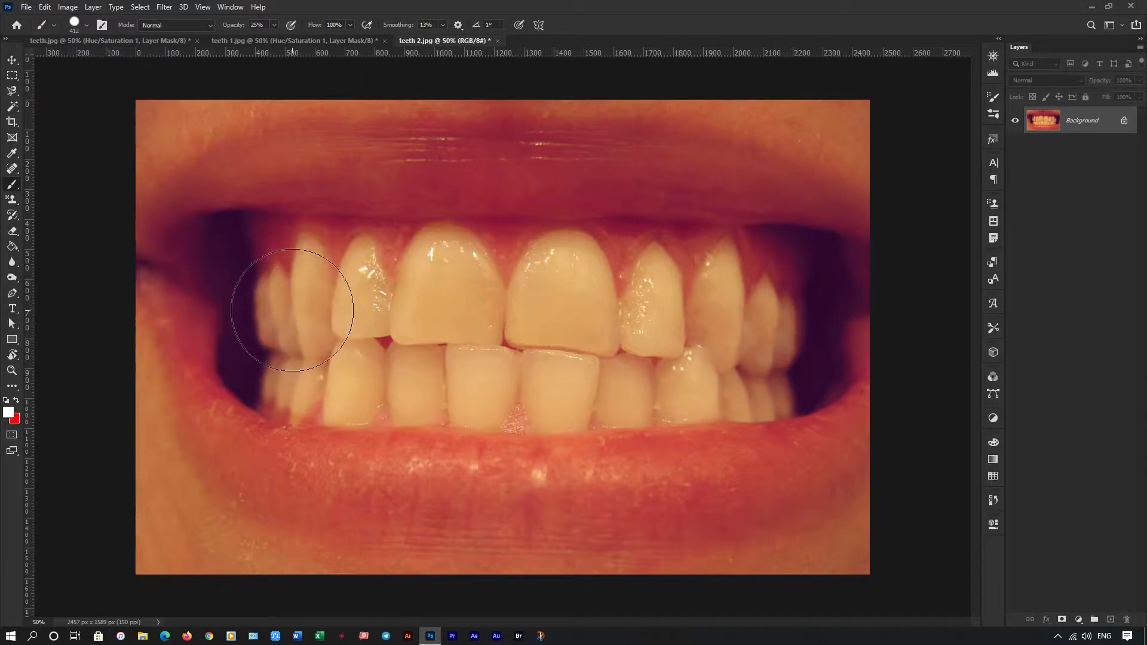
pyautogui.moveTo(381, 291)
pyautogui.mouseDown()
pyautogui.moveTo(624, 281)
pyautogui.moveTo(702, 296)
pyautogui.moveTo(765, 331)
pyautogui.moveTo(737, 353)
pyautogui.moveTo(647, 355)
pyautogui.moveTo(755, 351)
pyautogui.moveTo(769, 369)
pyautogui.moveTo(482, 382)
pyautogui.moveTo(294, 363)
pyautogui.mouseUp()
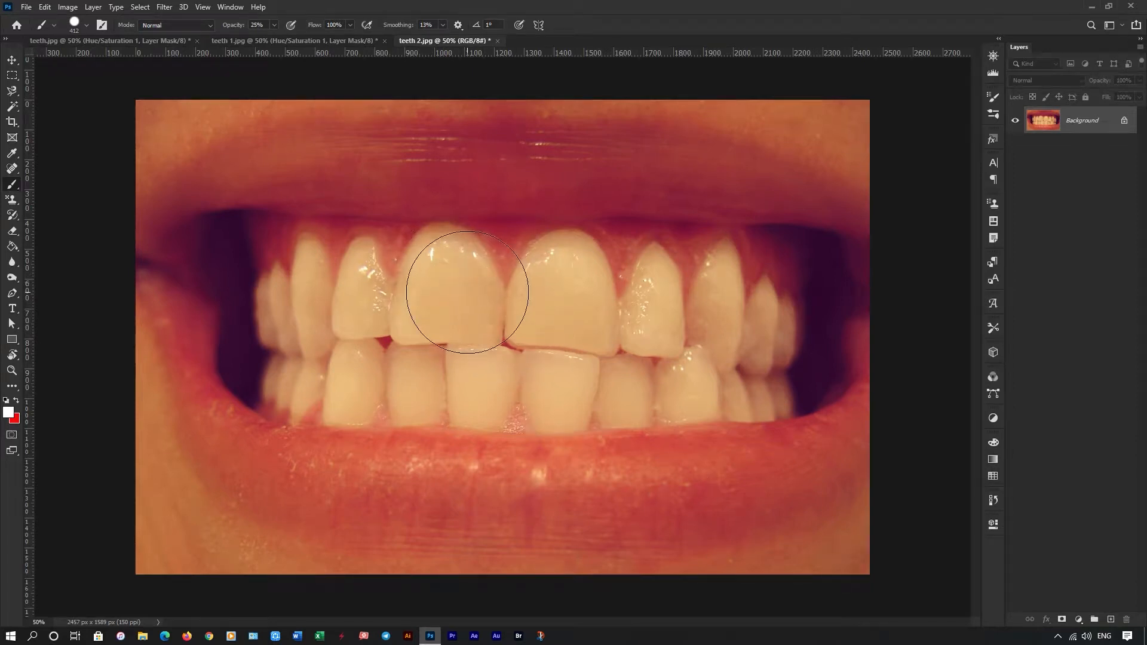
# Compare the whitening in teeth.jpg and teeth 1.jpg, hiding and showing the Hue/Saturation layer in teeth.jpg
pyautogui.click(99, 38)
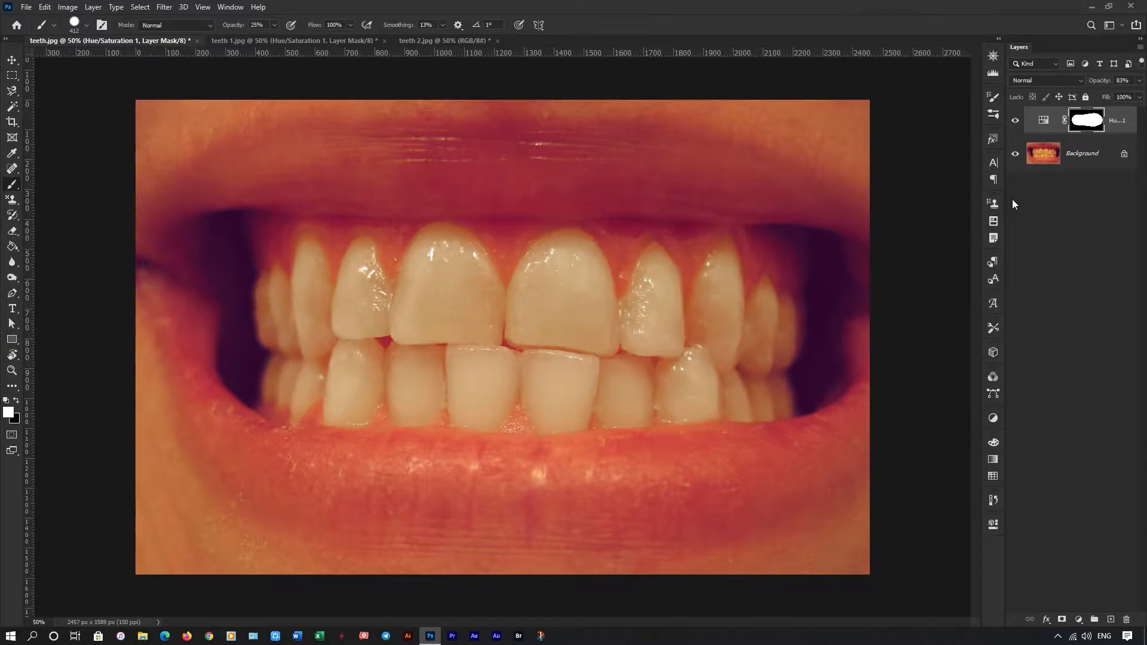
pyautogui.click(1016, 121)
pyautogui.click(1016, 121)
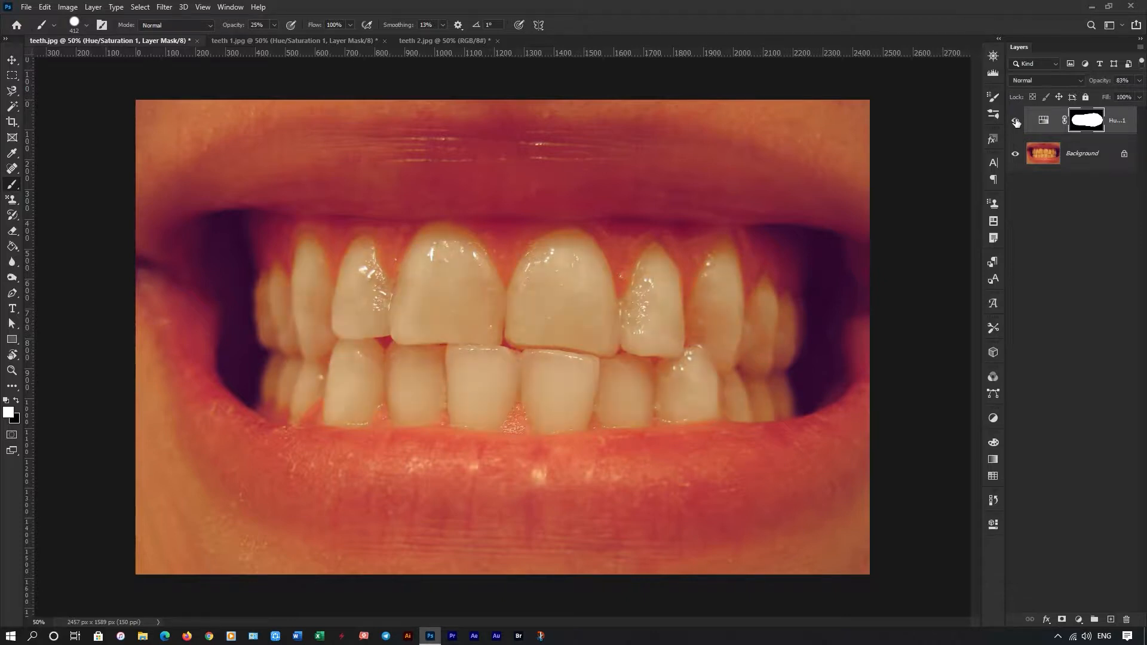
pyautogui.click(266, 40)
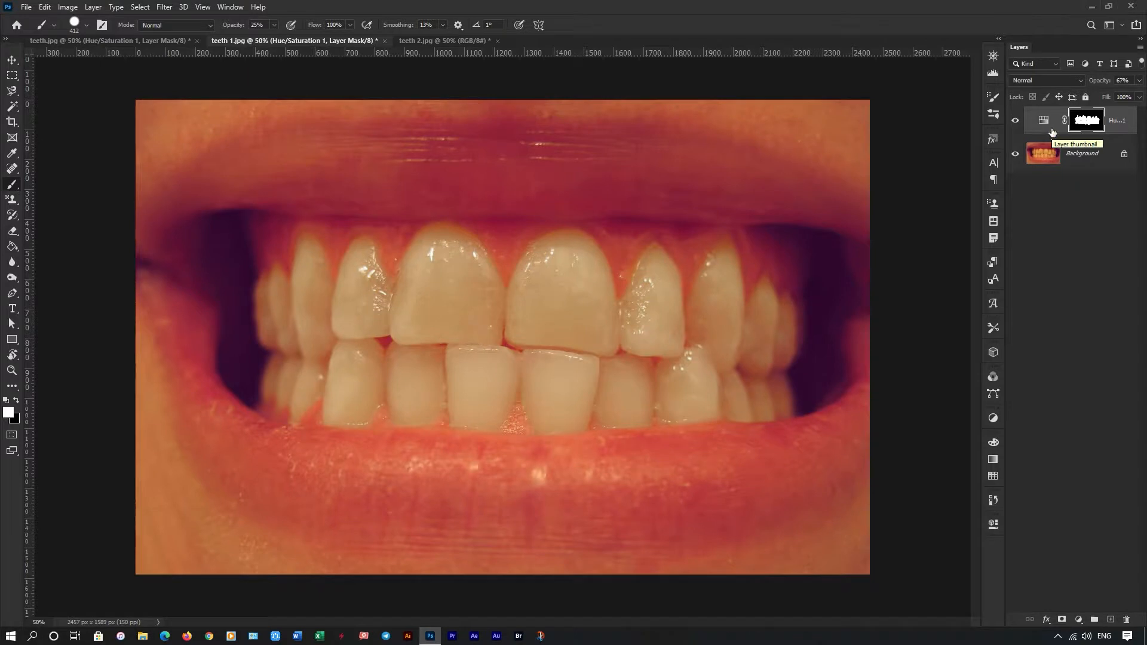
pyautogui.click(1079, 620)
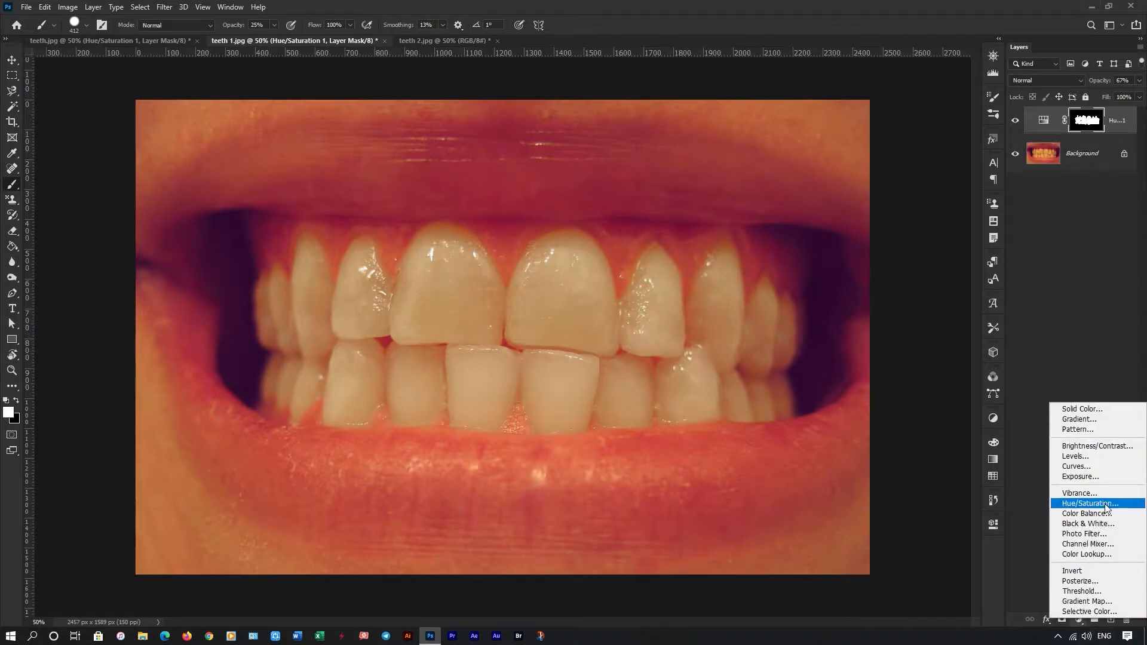
pyautogui.click(1024, 333)
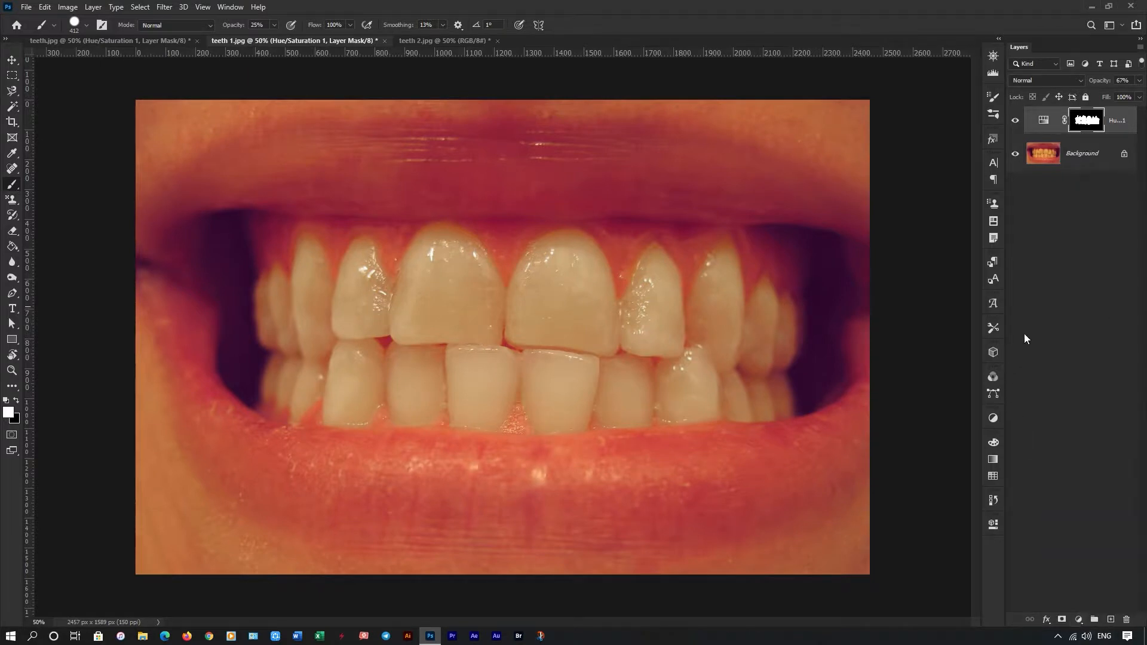
# In teeth 2.jpg, compare the original image with the brush states in History, ending on the second-to-last brush stroke
pyautogui.click(447, 42)
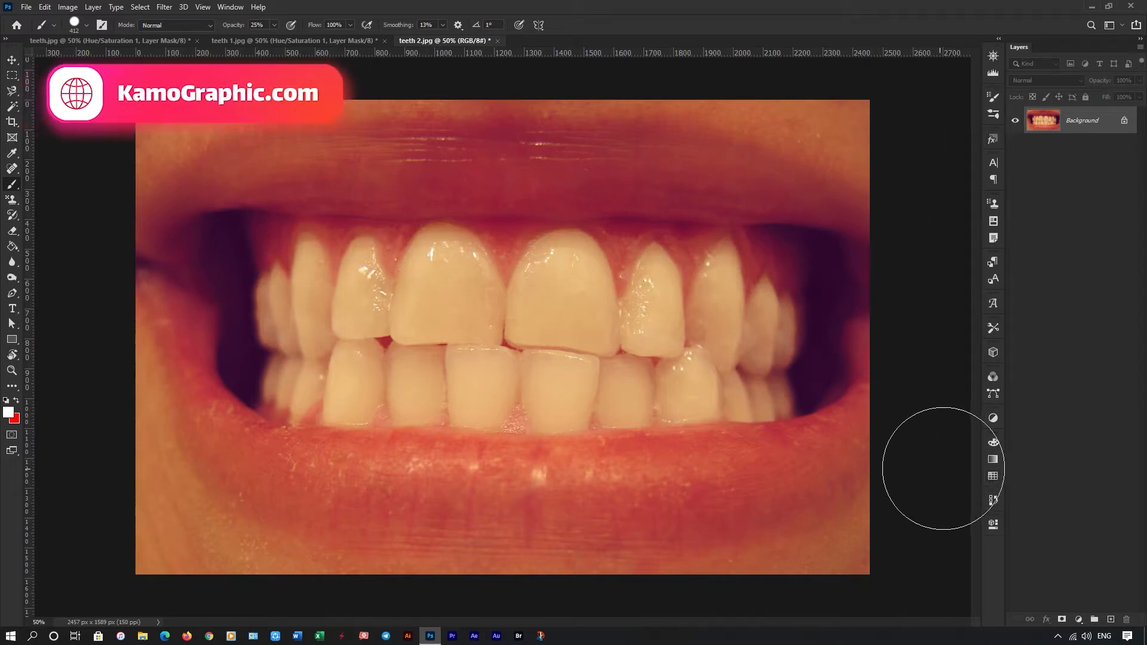
pyautogui.click(993, 500)
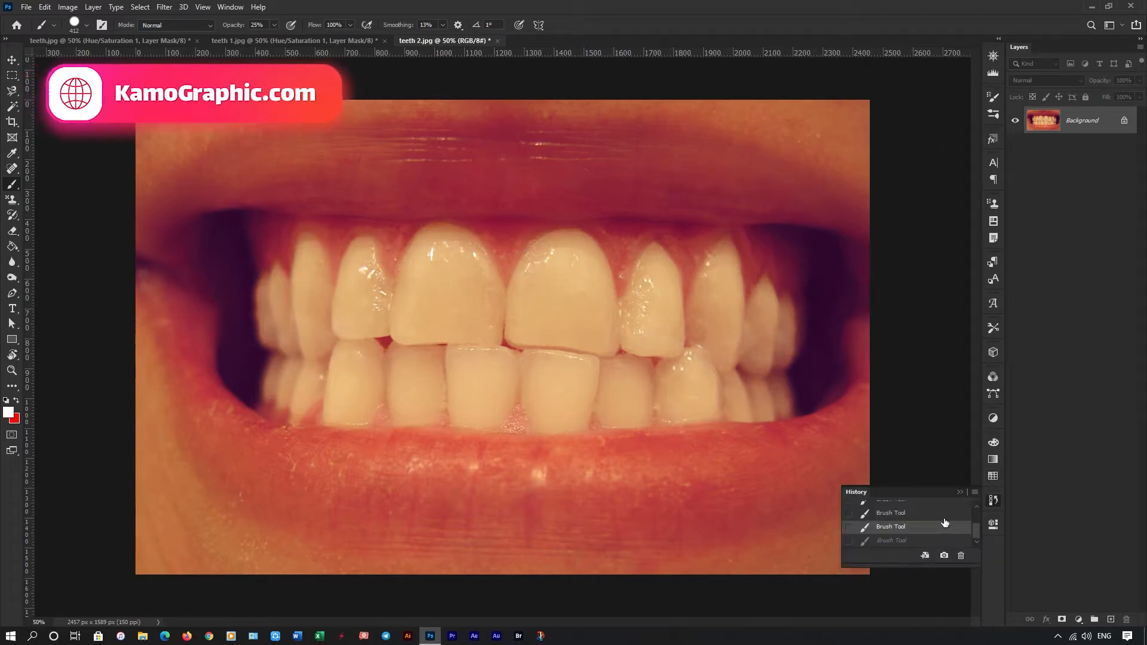
pyautogui.scroll(5, 932, 520)
pyautogui.click(928, 513)
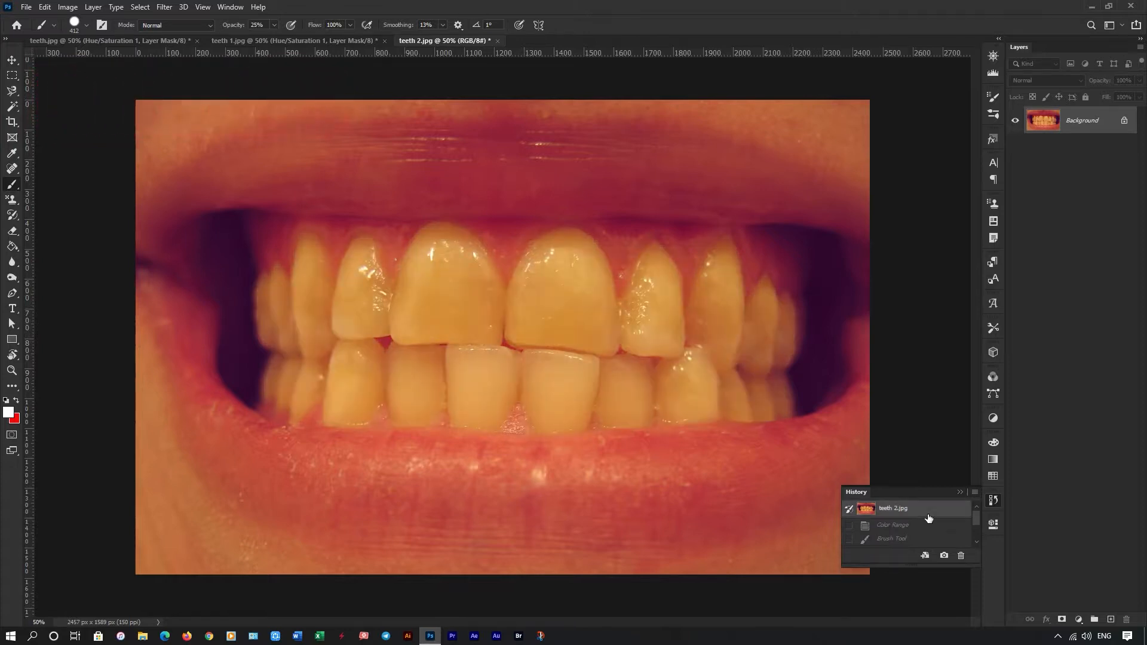
pyautogui.scroll(-1, 928, 517)
pyautogui.click(926, 522)
pyautogui.scroll(-1, 920, 525)
pyautogui.click(919, 521)
pyautogui.click(908, 533)
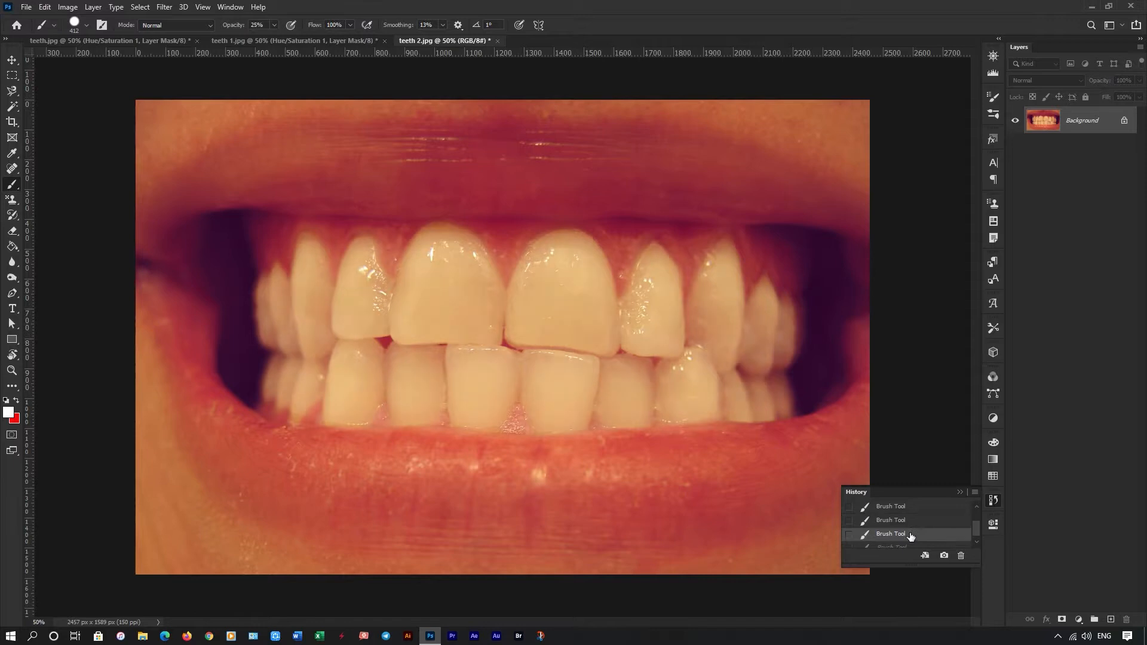
pyautogui.click(914, 541)
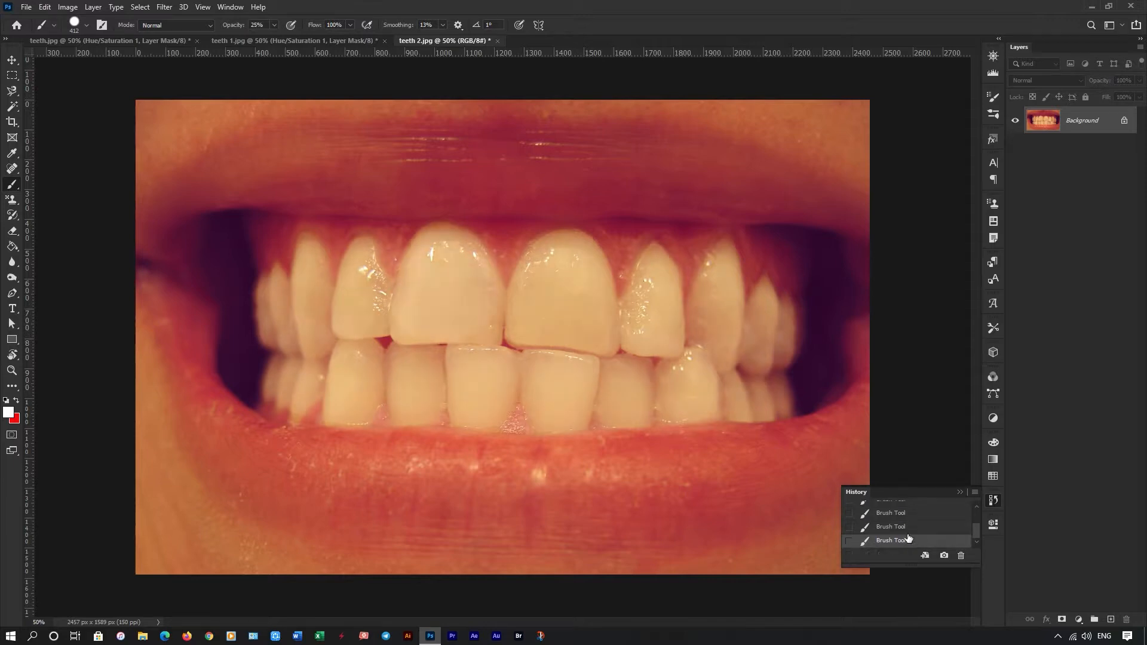
pyautogui.click(908, 528)
pyautogui.click(958, 492)
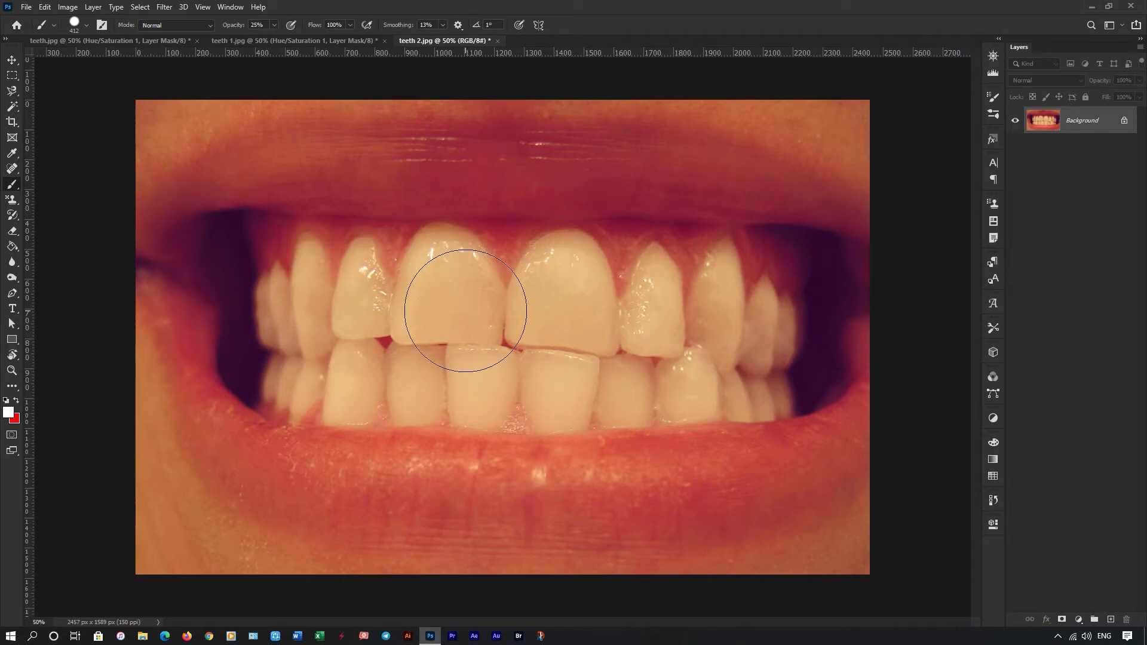
# Brush another white stroke at 25% opacity over the large upper front tooth in teeth 2.jpg
pyautogui.moveTo(465, 311); pyautogui.dragTo(460, 299)
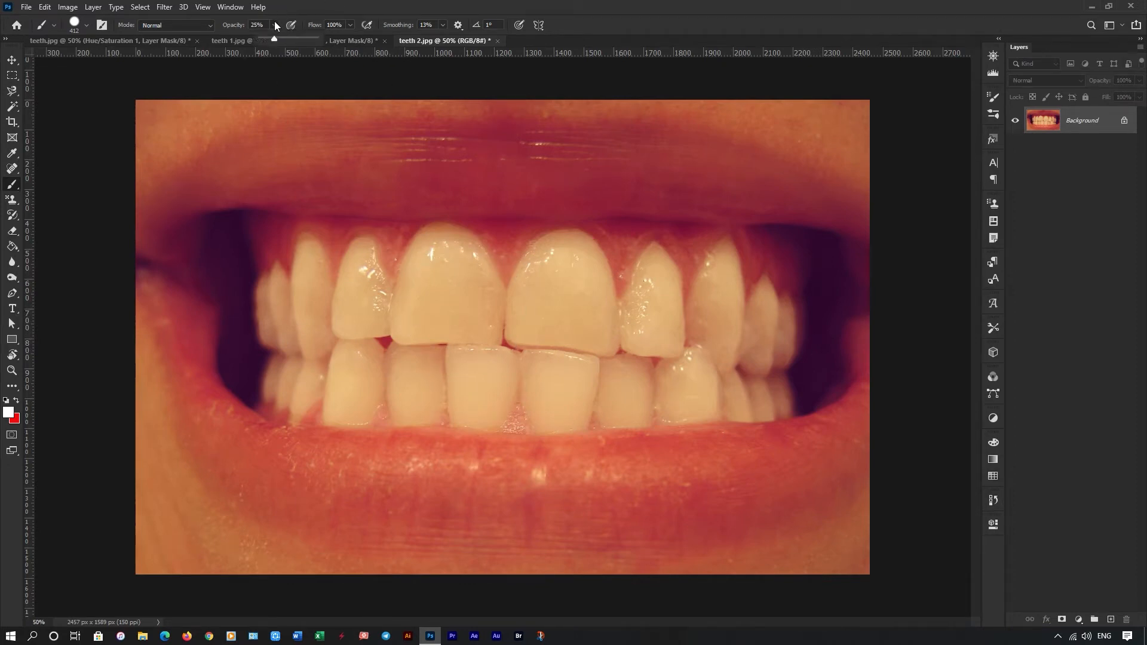